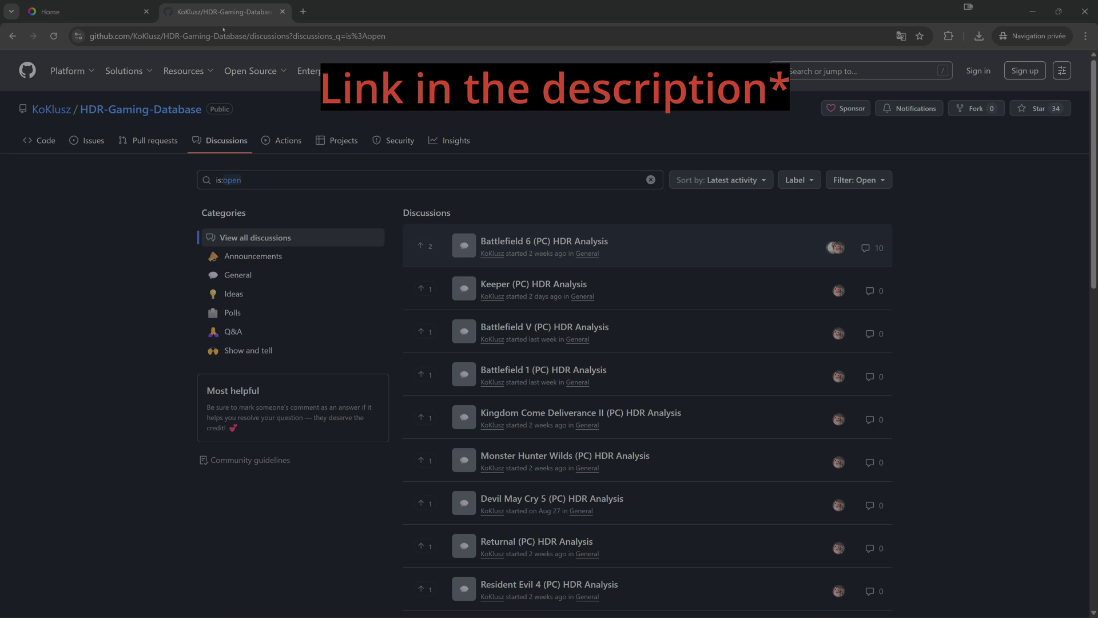
Step: Search Discussions for 'marvel' and open the Marvel's Guardians of the Galaxy HDR Analysis thread
{"action": "left_click", "coordinate": [470, 185]}
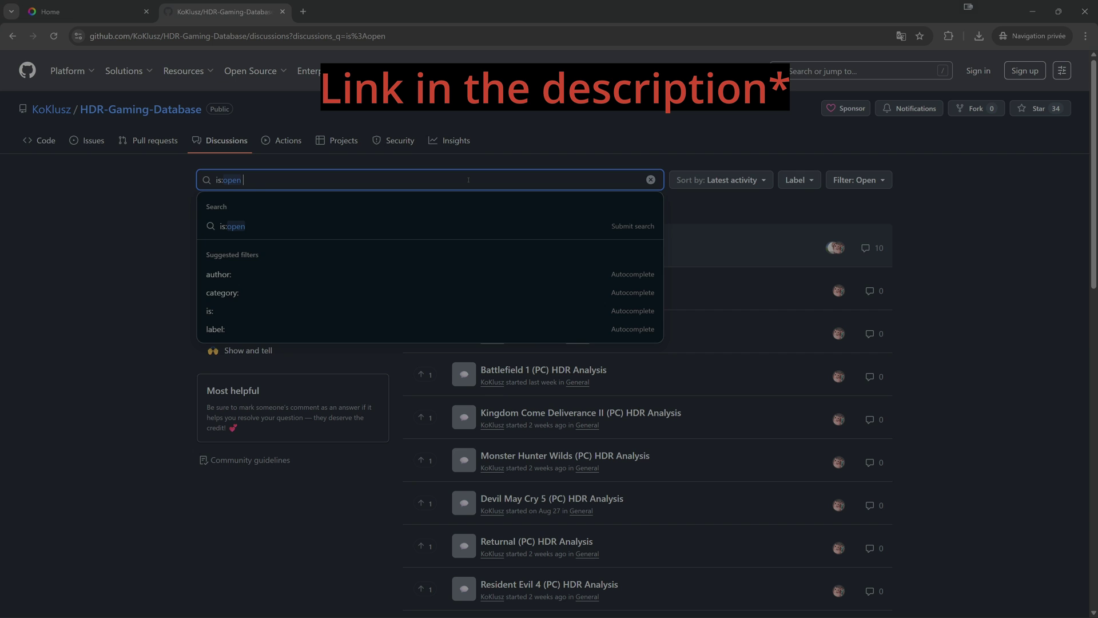
{"action": "type", "text": "marvel"}
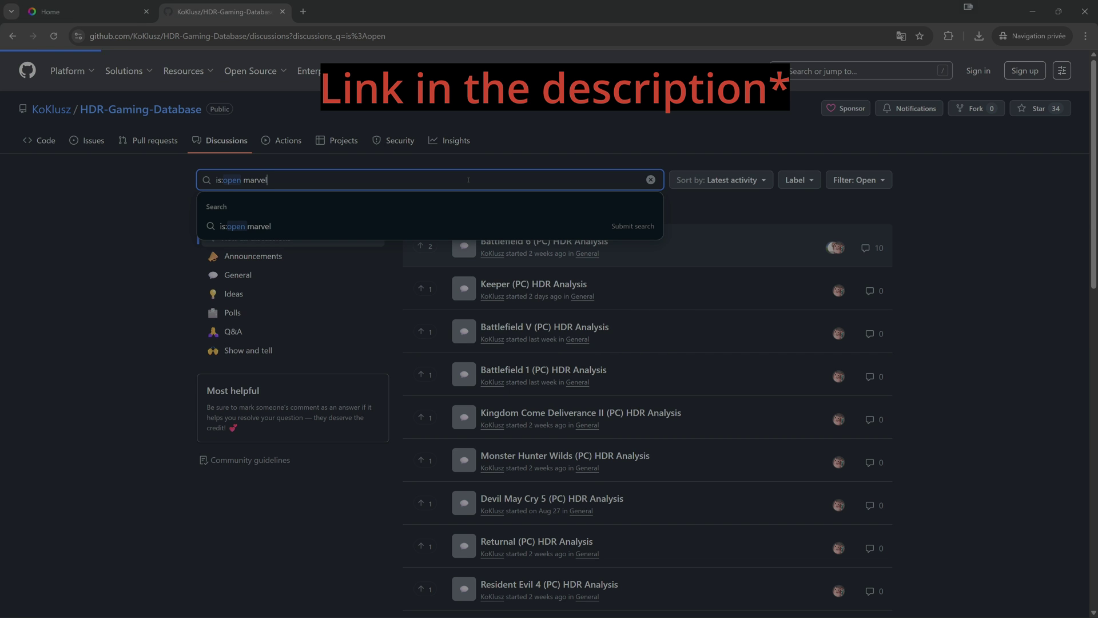
{"action": "key", "text": "Return"}
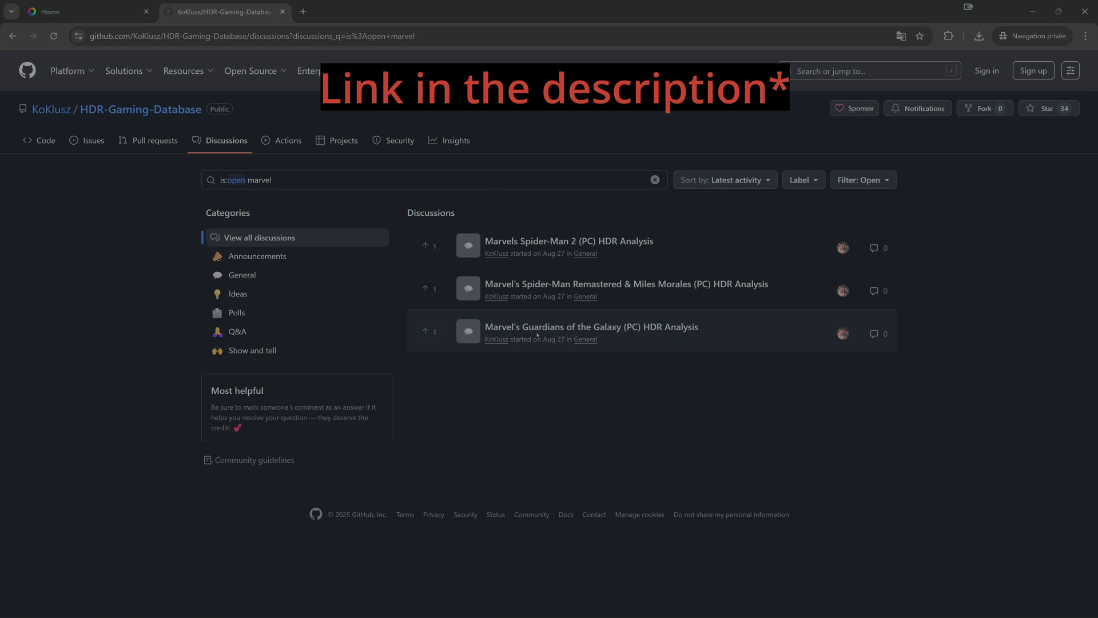
{"action": "left_click", "coordinate": [537, 327]}
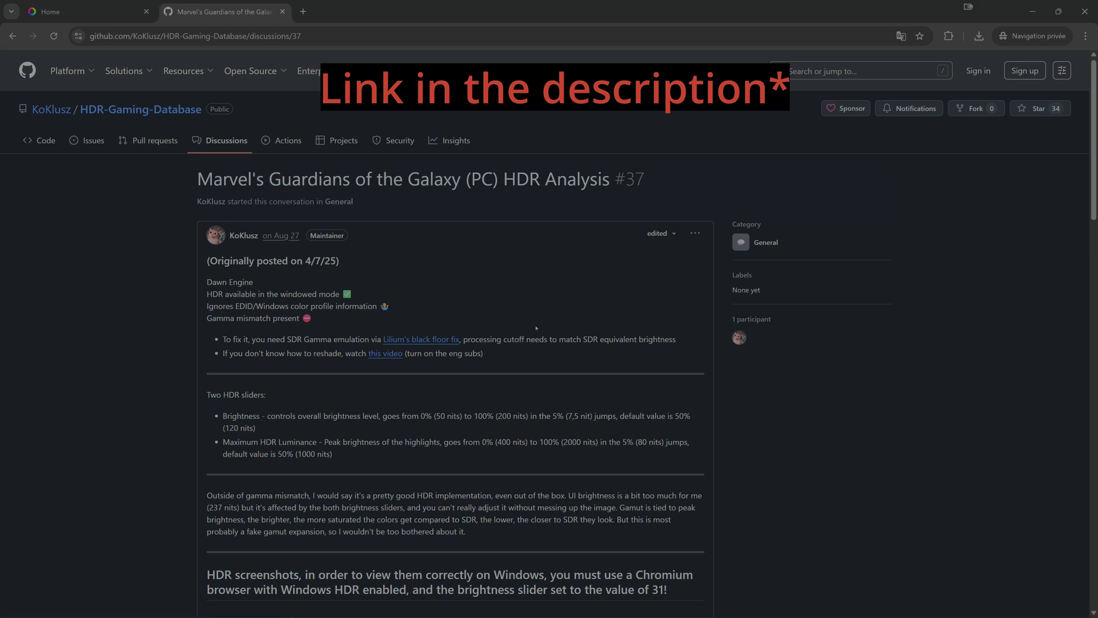
Step: Highlight the gamma mismatch line and the line about Lilium's black floor fix
{"action": "left_click_drag", "start_coordinate": [199, 322], "coordinate": [312, 319]}
{"action": "left_click", "coordinate": [311, 320]}
{"action": "left_click_drag", "start_coordinate": [222, 338], "coordinate": [684, 342]}
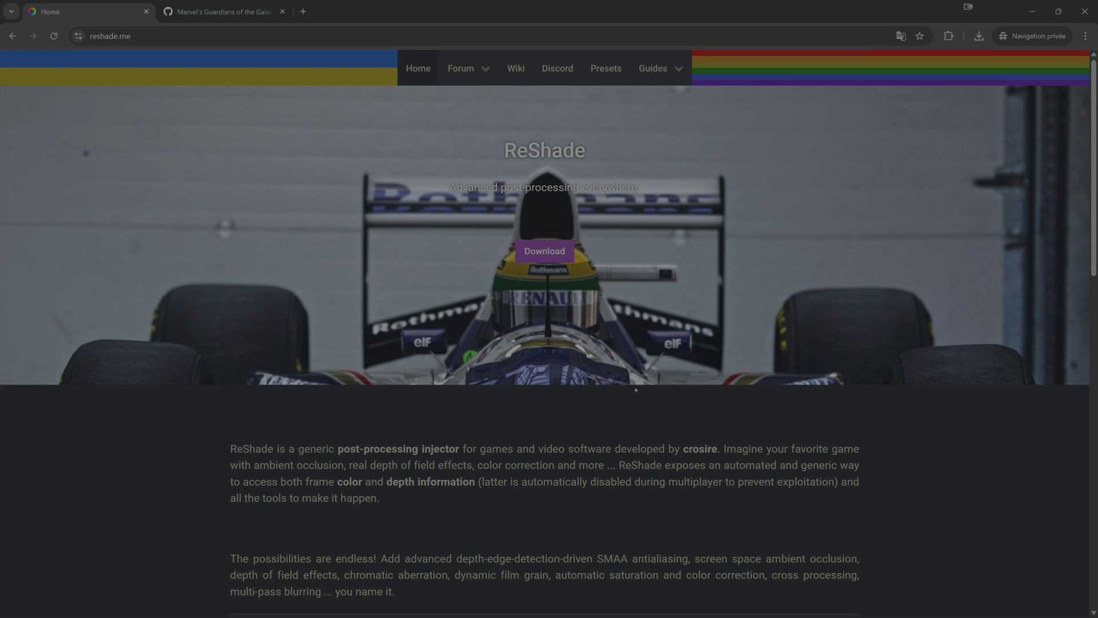
Step: Download ReShade_Setup_6.6.1.exe from reshade.me and launch it
{"action": "scroll", "coordinate": [636, 390], "scroll_direction": "down", "scroll_amount": 20}
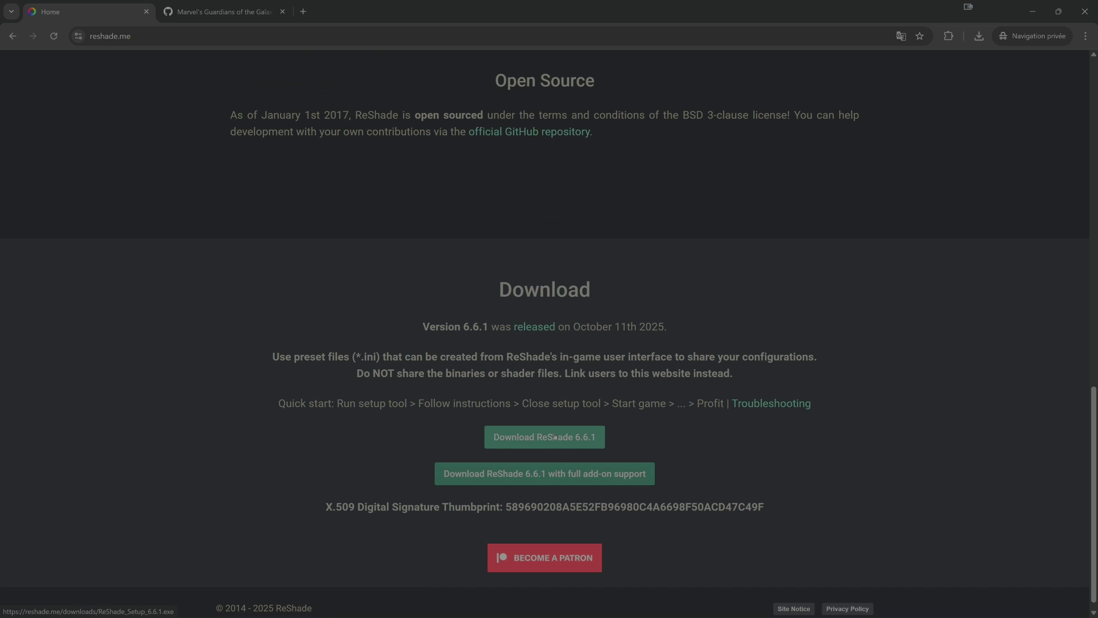
{"action": "left_click", "coordinate": [554, 436]}
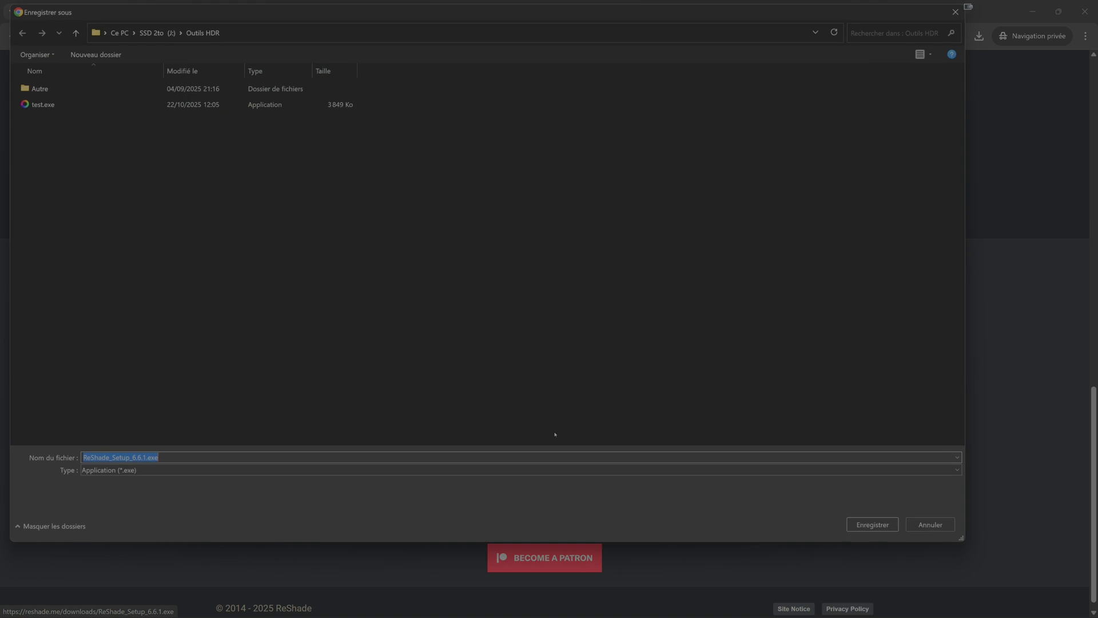
{"action": "key", "text": "Return"}
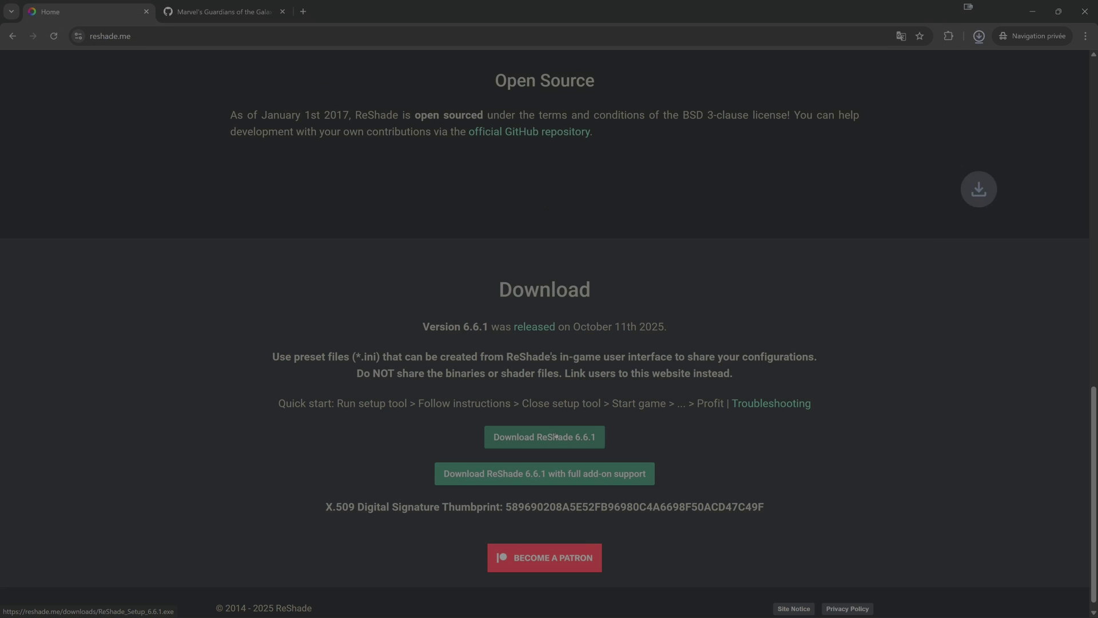
{"action": "left_click", "coordinate": [869, 130]}
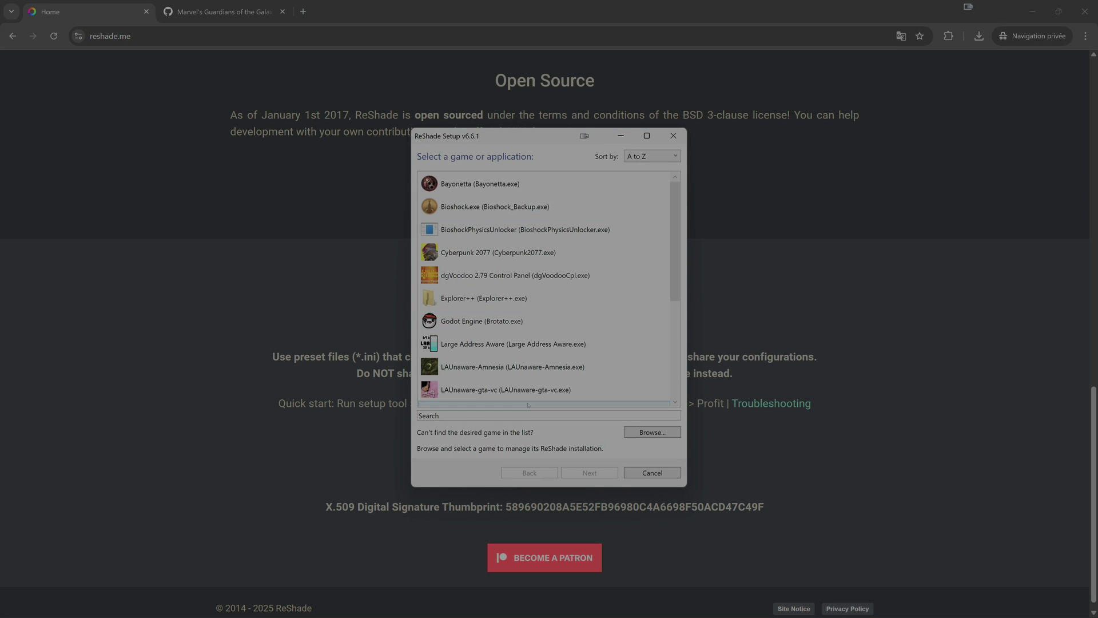
Step: Search for 'divinity' and select the Definitive Edition's DefEd\bin\EoCApp.exe as the target
{"action": "left_click", "coordinate": [521, 414]}
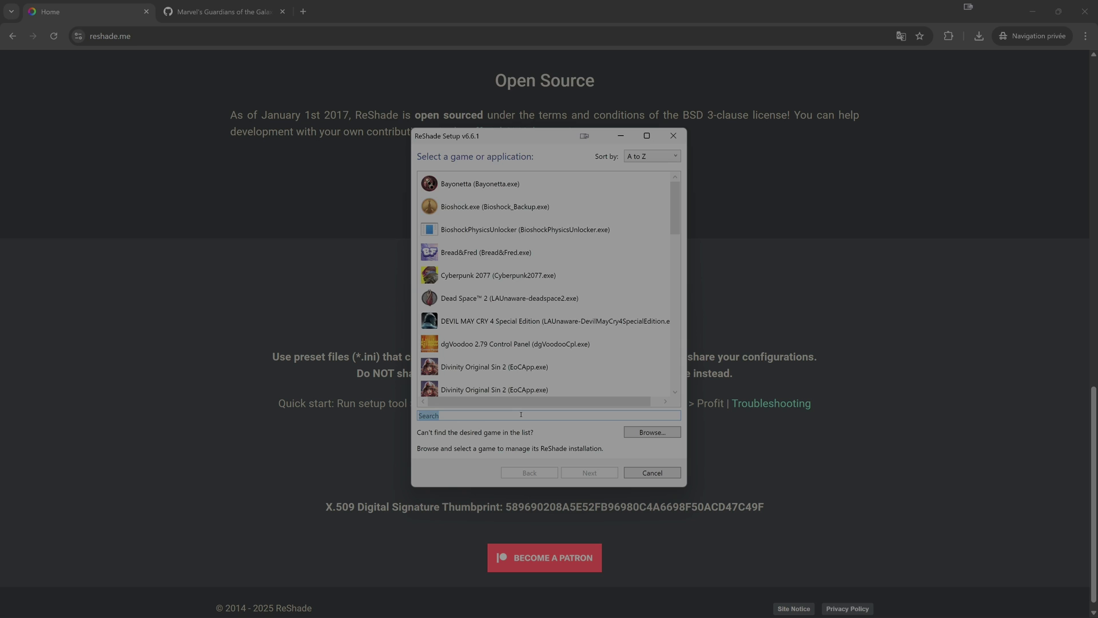
{"action": "type", "text": "divinity"}
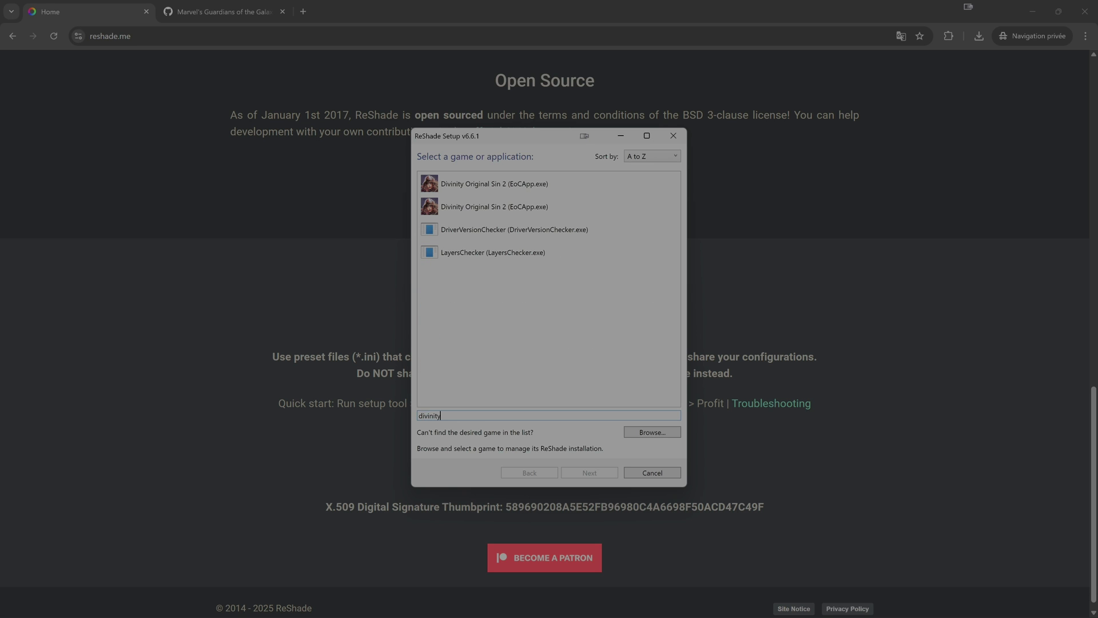
{"action": "left_click", "coordinate": [474, 206]}
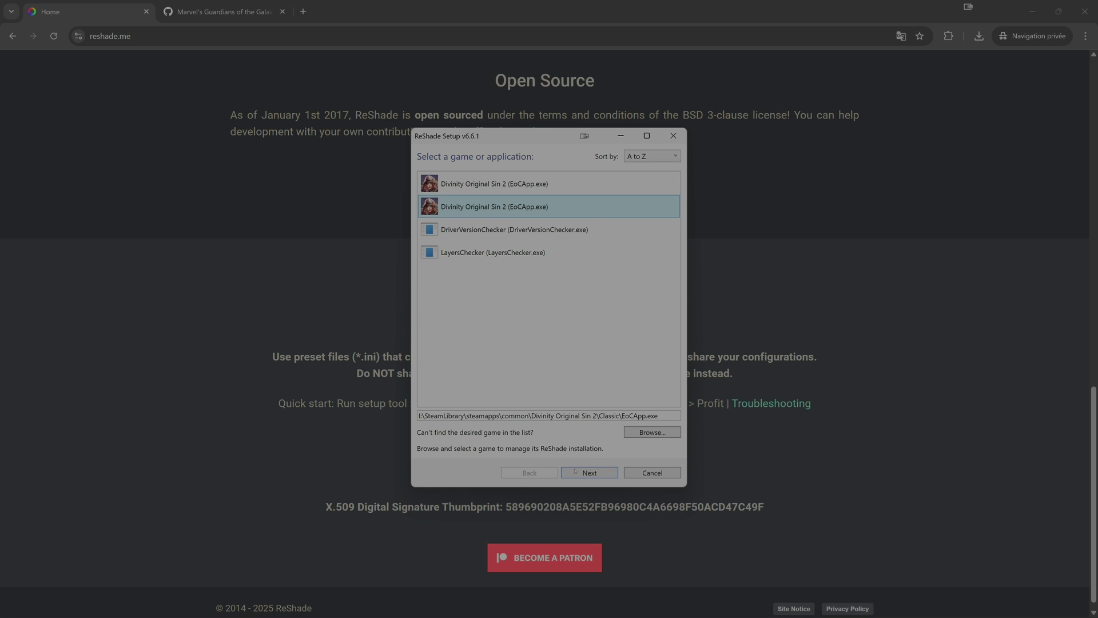
{"action": "left_click", "coordinate": [540, 185]}
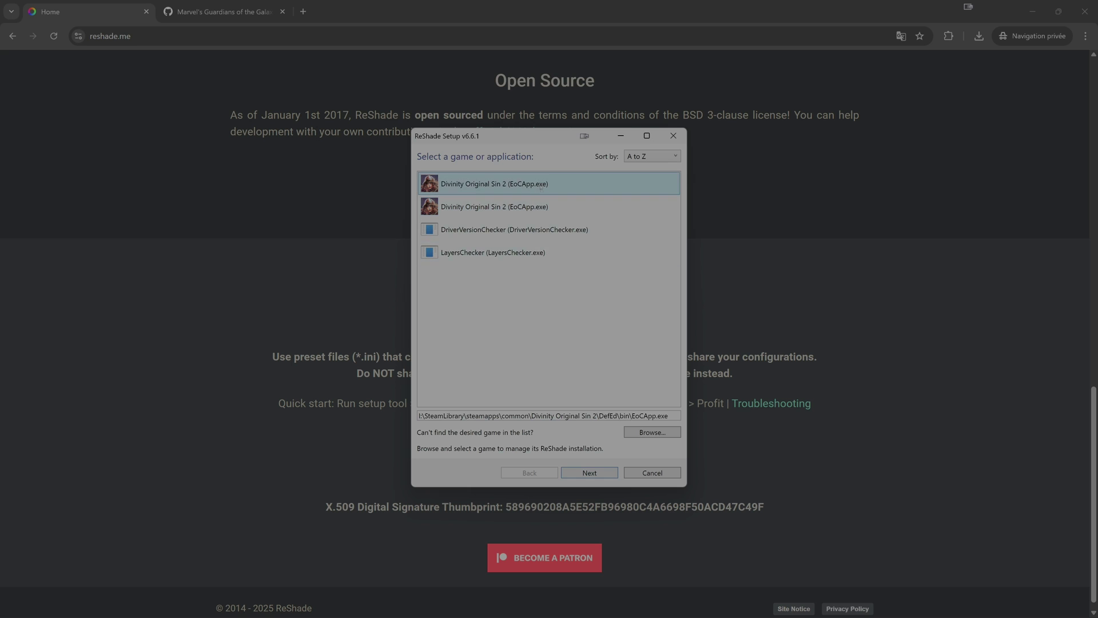
{"action": "left_click", "coordinate": [589, 471]}
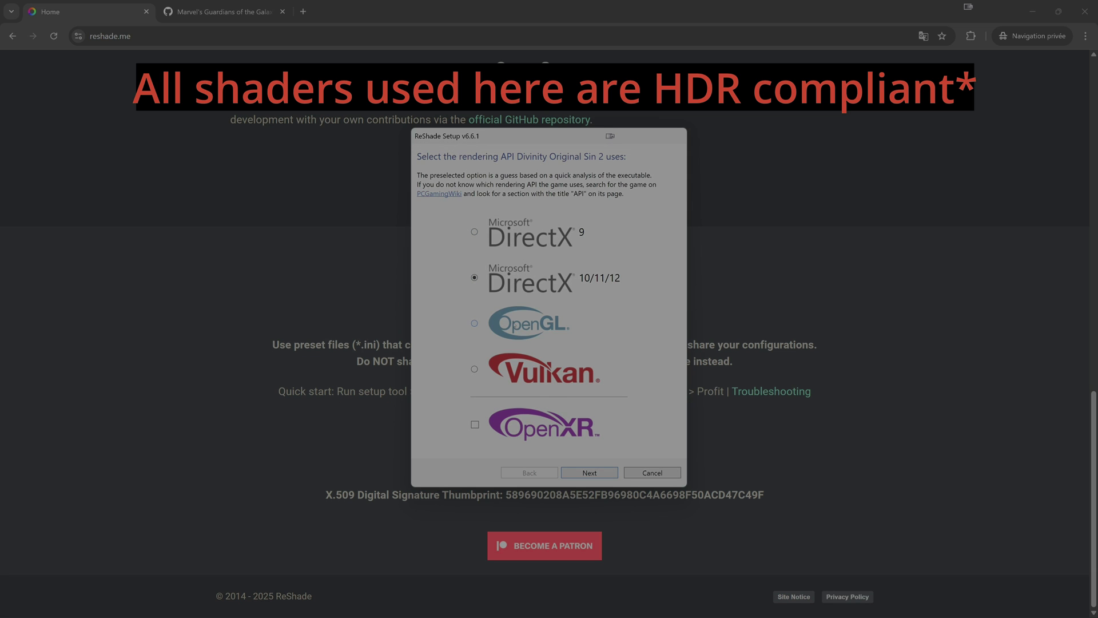
Step: Keep DirectX 10/11/12, uncheck all packs, then tick Lilium's ReShade_HDR_shaders and Reshade Simple HDR Shaders
{"action": "left_click", "coordinate": [596, 475]}
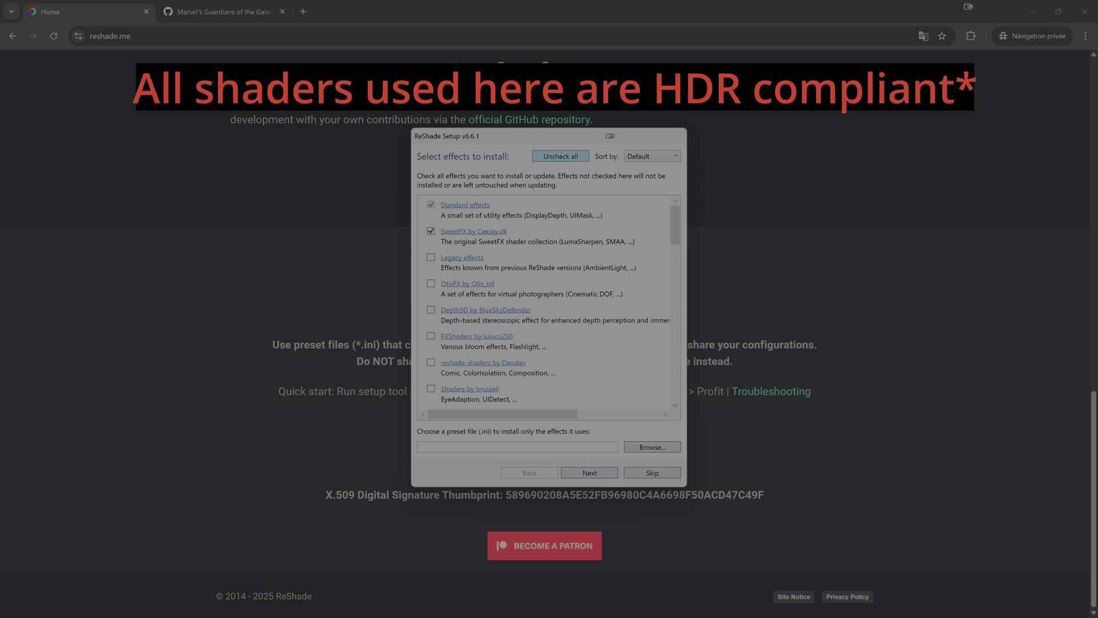
{"action": "left_click", "coordinate": [561, 155]}
{"action": "scroll", "coordinate": [678, 257], "scroll_direction": "down", "scroll_amount": 5}
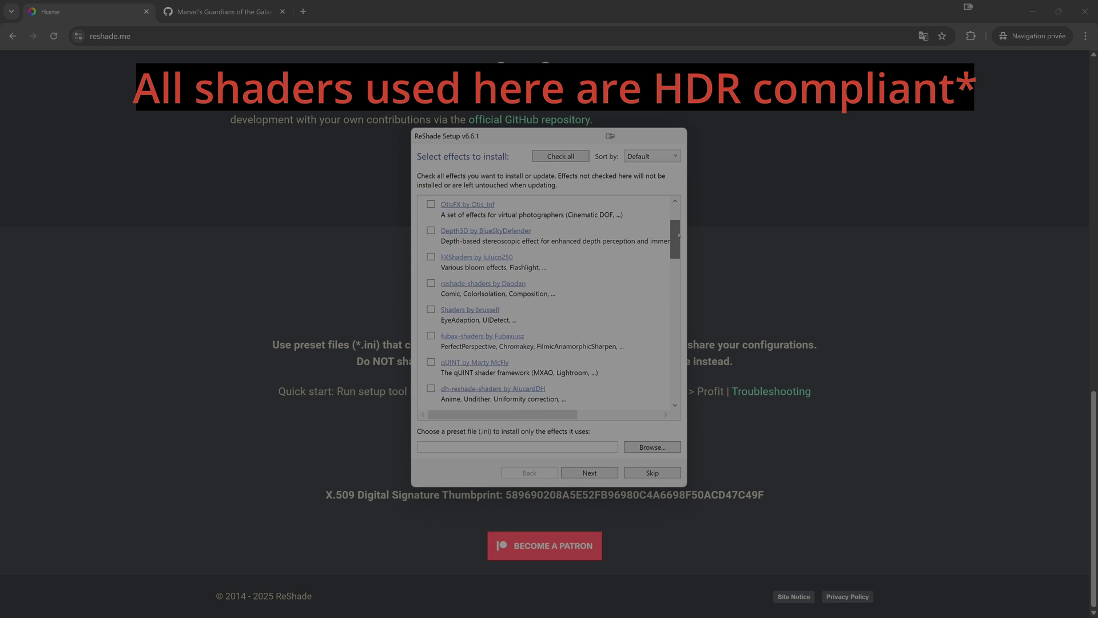
{"action": "scroll", "coordinate": [525, 353], "scroll_direction": "down", "scroll_amount": 11}
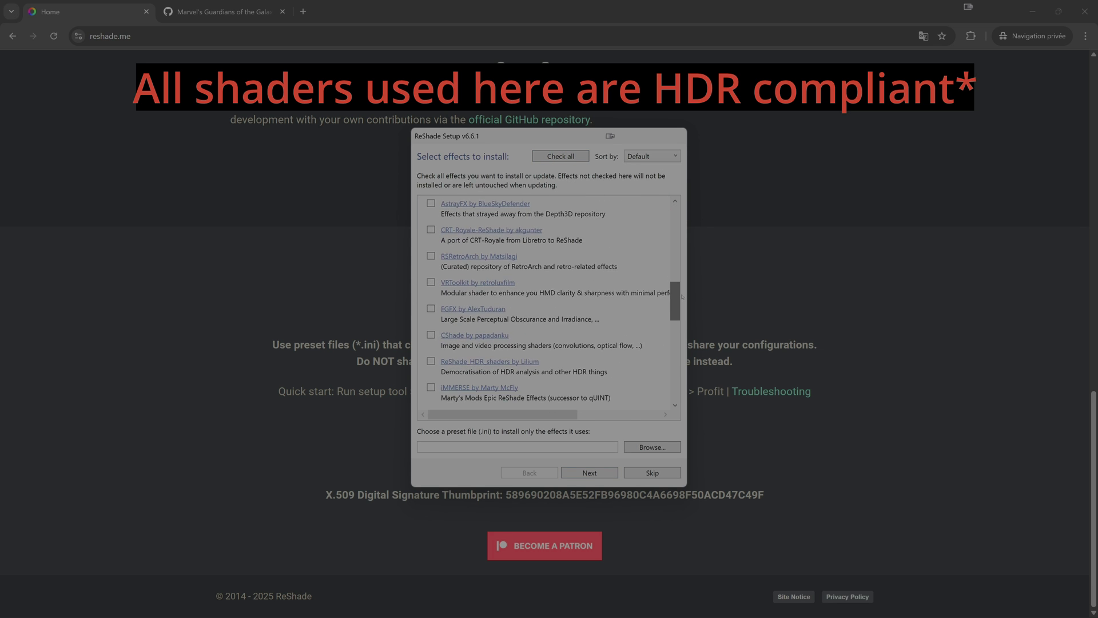
{"action": "left_click", "coordinate": [431, 331]}
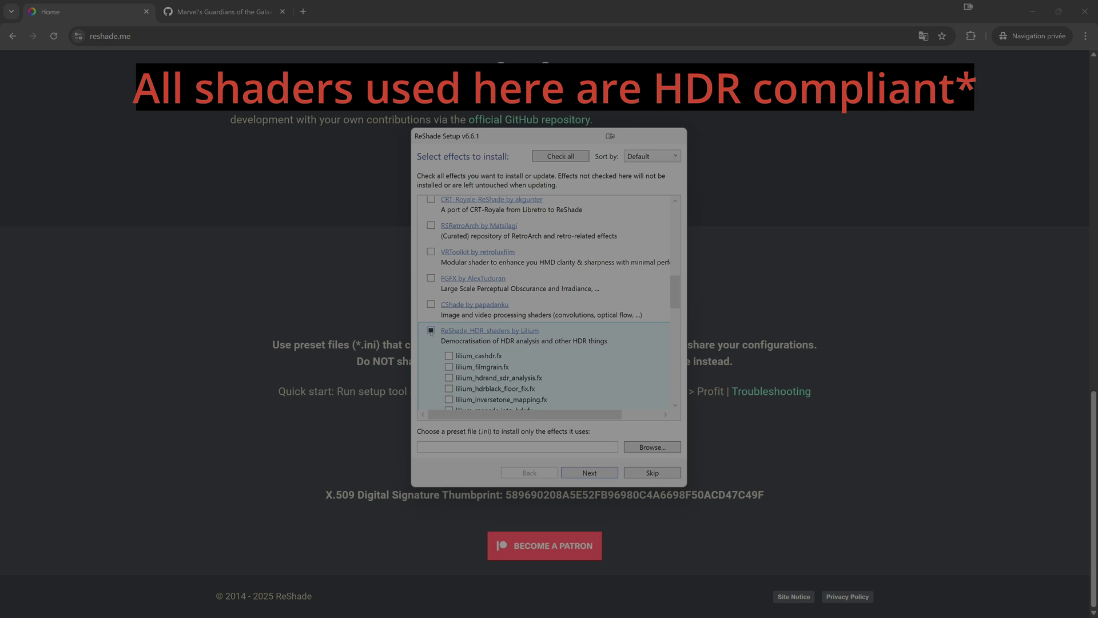
{"action": "left_click", "coordinate": [431, 331]}
{"action": "scroll", "coordinate": [472, 356], "scroll_direction": "down", "scroll_amount": 6}
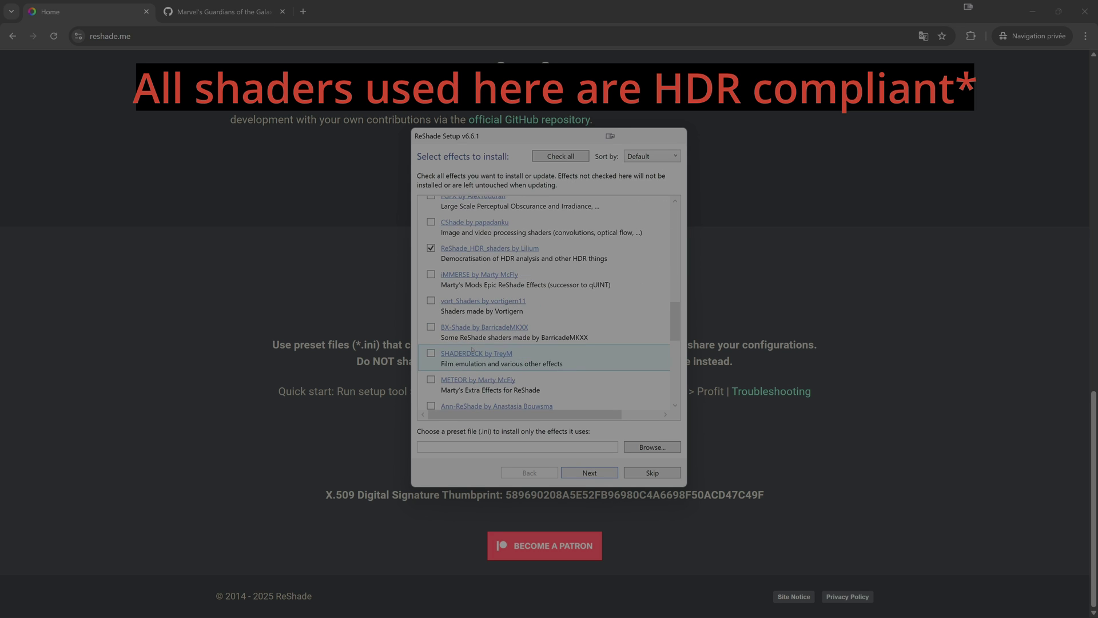
{"action": "scroll", "coordinate": [473, 356], "scroll_direction": "down", "scroll_amount": 5}
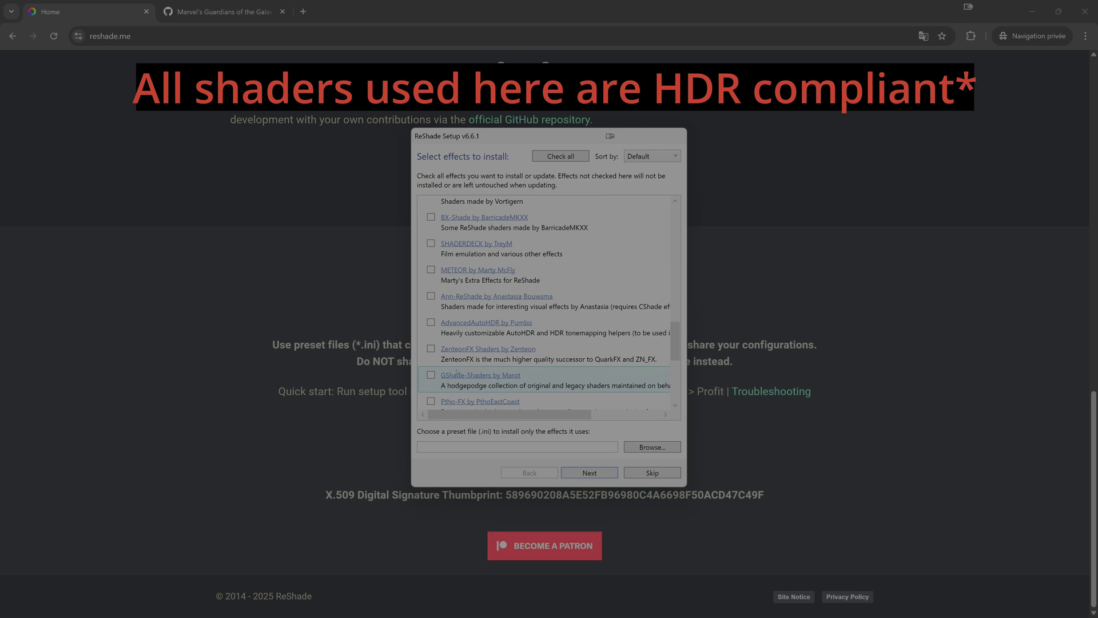
{"action": "scroll", "coordinate": [456, 373], "scroll_direction": "down", "scroll_amount": 1}
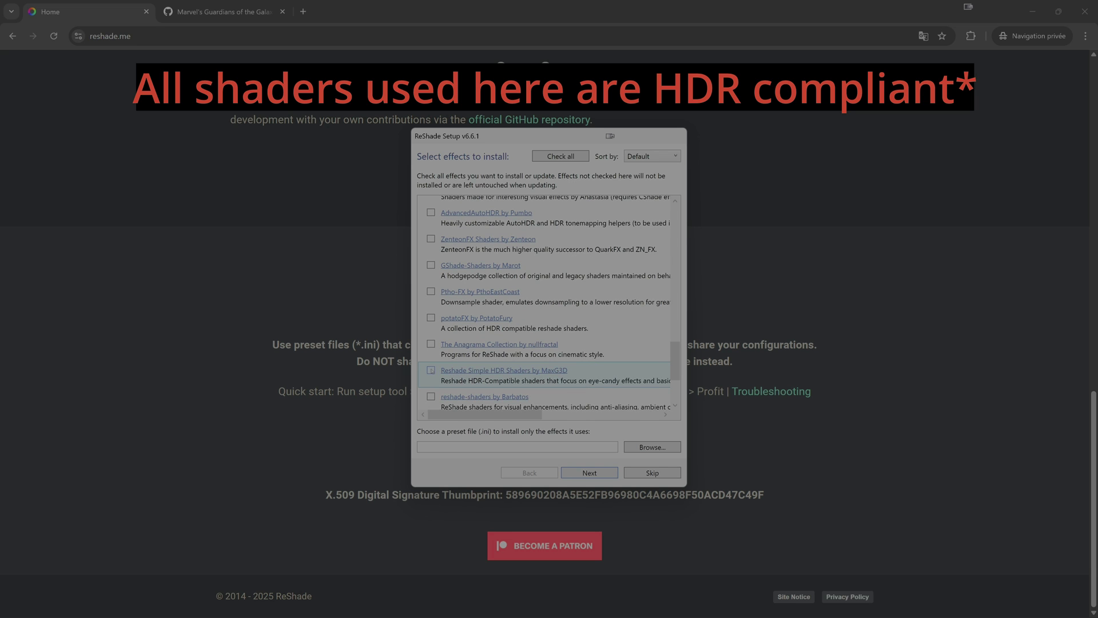
{"action": "left_click", "coordinate": [430, 371]}
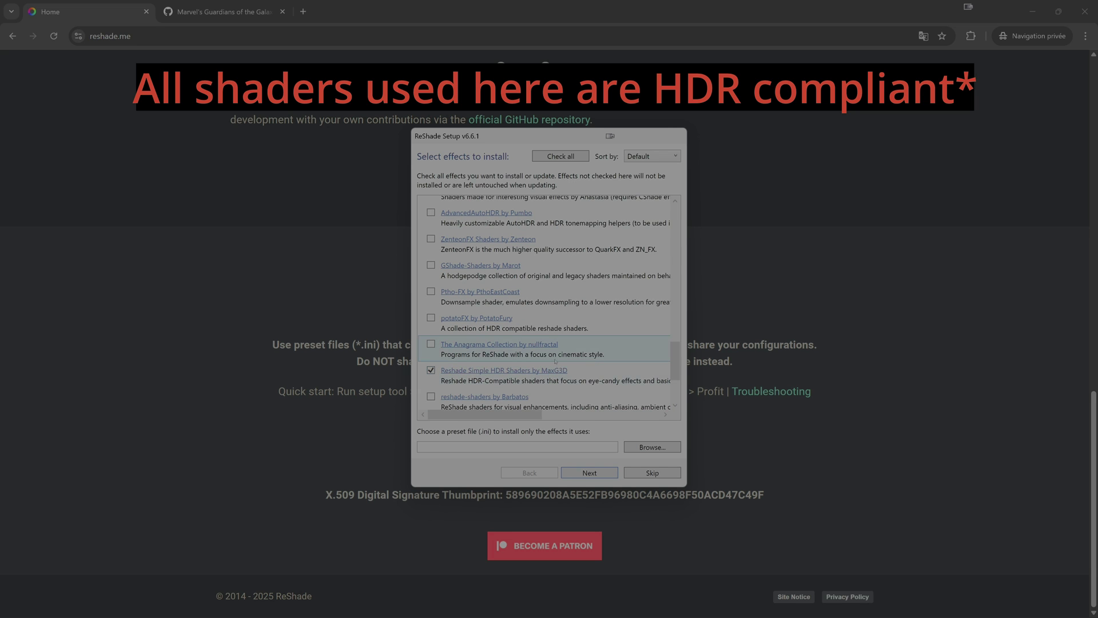
Step: Install the selected packs and bring up the ReShade overlay in Divinity with Home
{"action": "left_click", "coordinate": [604, 474]}
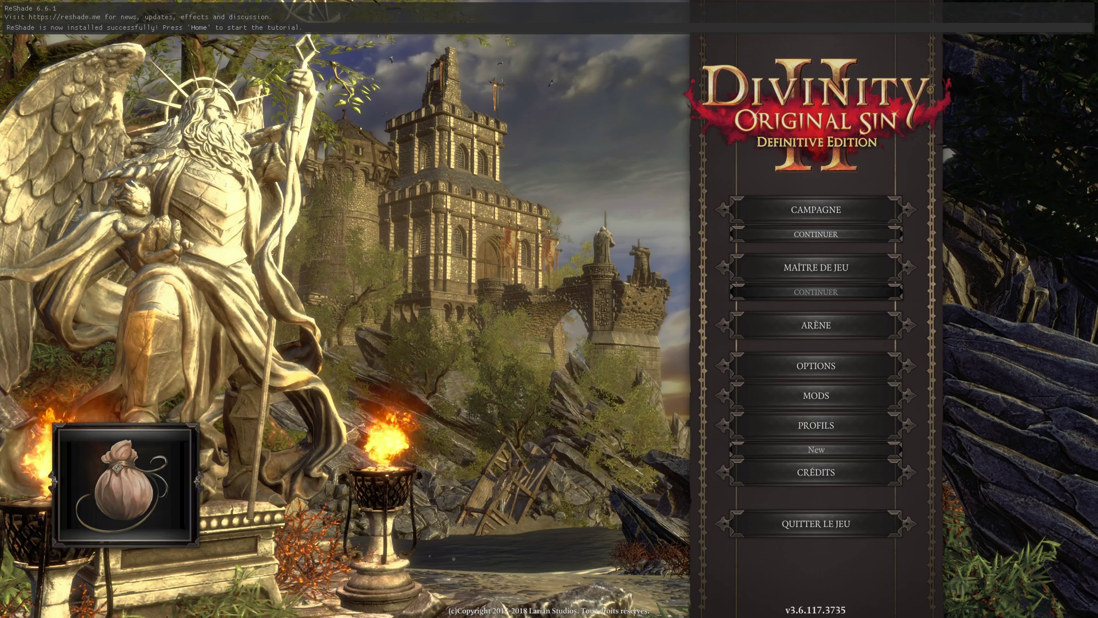
{"action": "key", "text": "Home"}
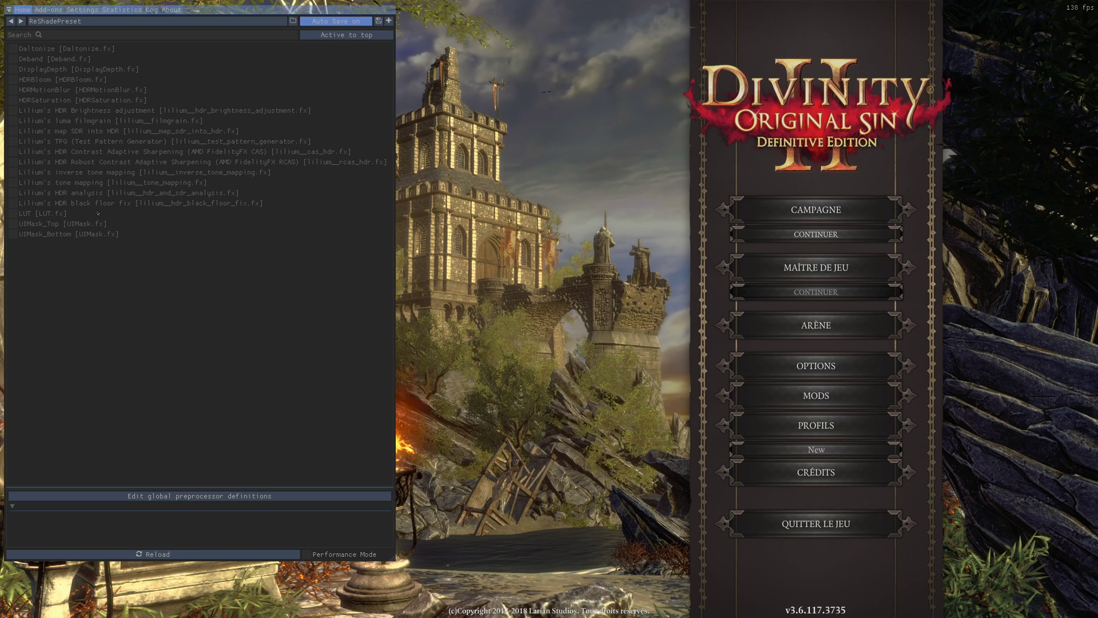
Step: Untick Effect Runtime Sync under Settings > Add-ons and go back to the Home effect list
{"action": "left_click", "coordinate": [86, 11]}
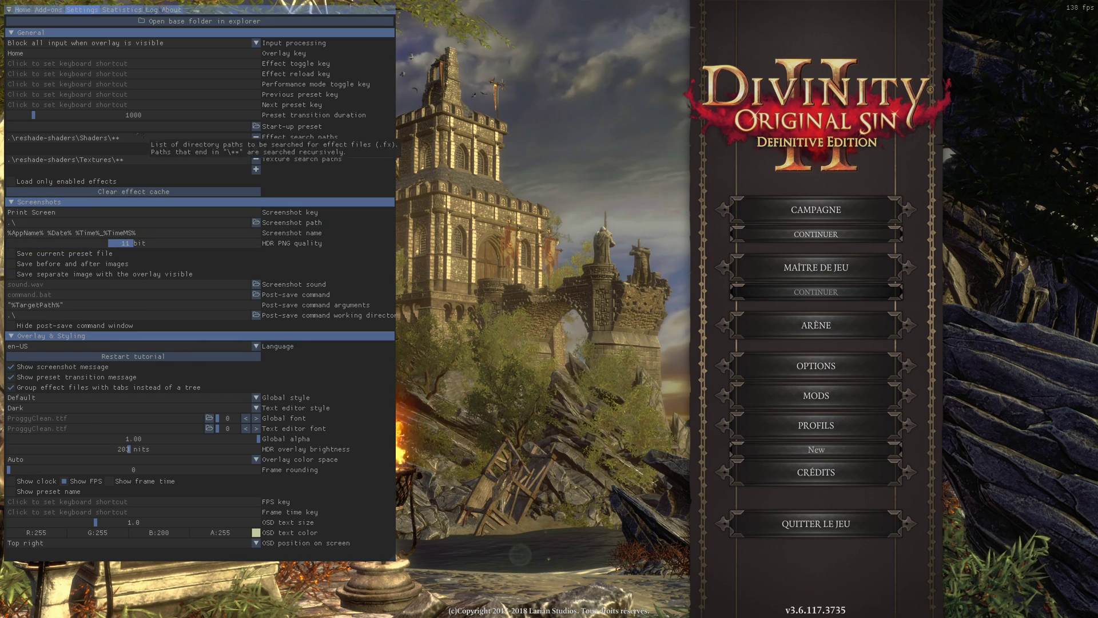
{"action": "left_click", "coordinate": [48, 10]}
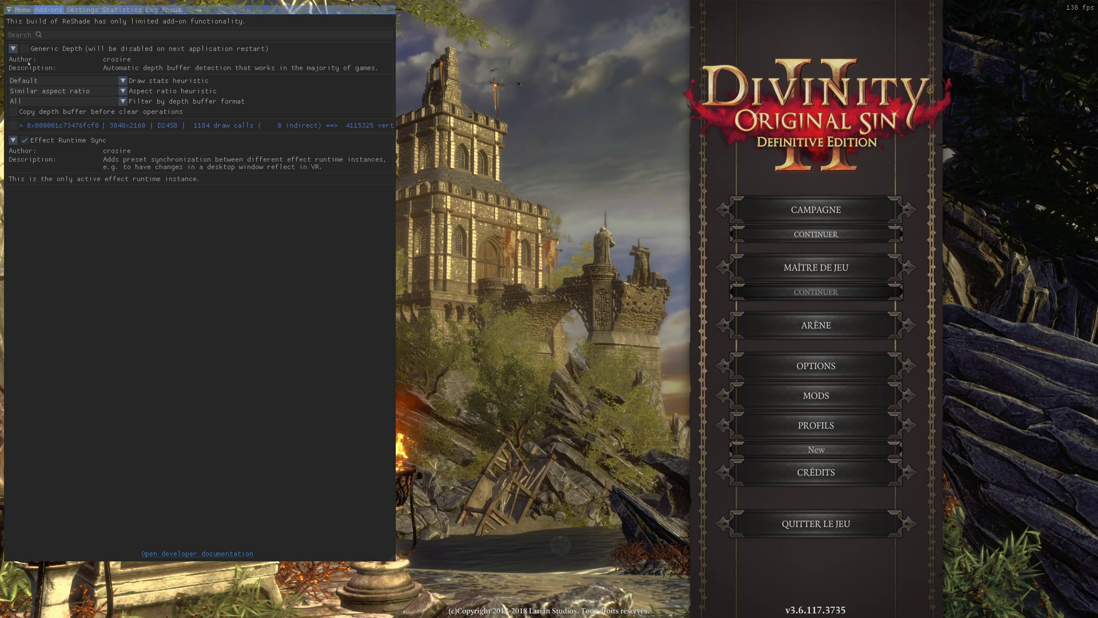
{"action": "left_click", "coordinate": [25, 141]}
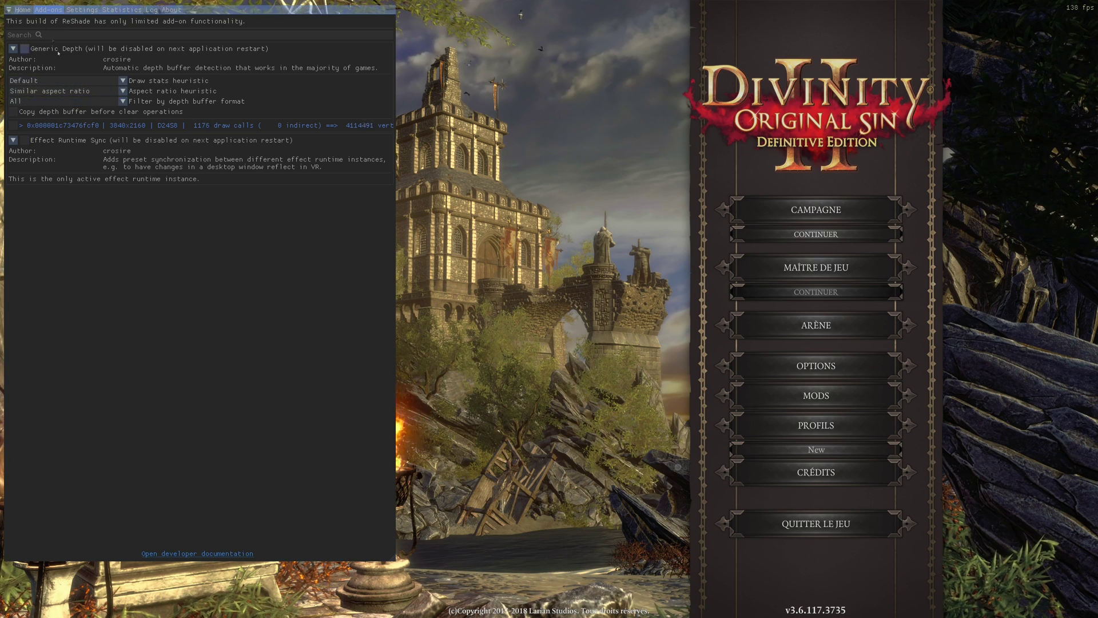
{"action": "left_click", "coordinate": [23, 10]}
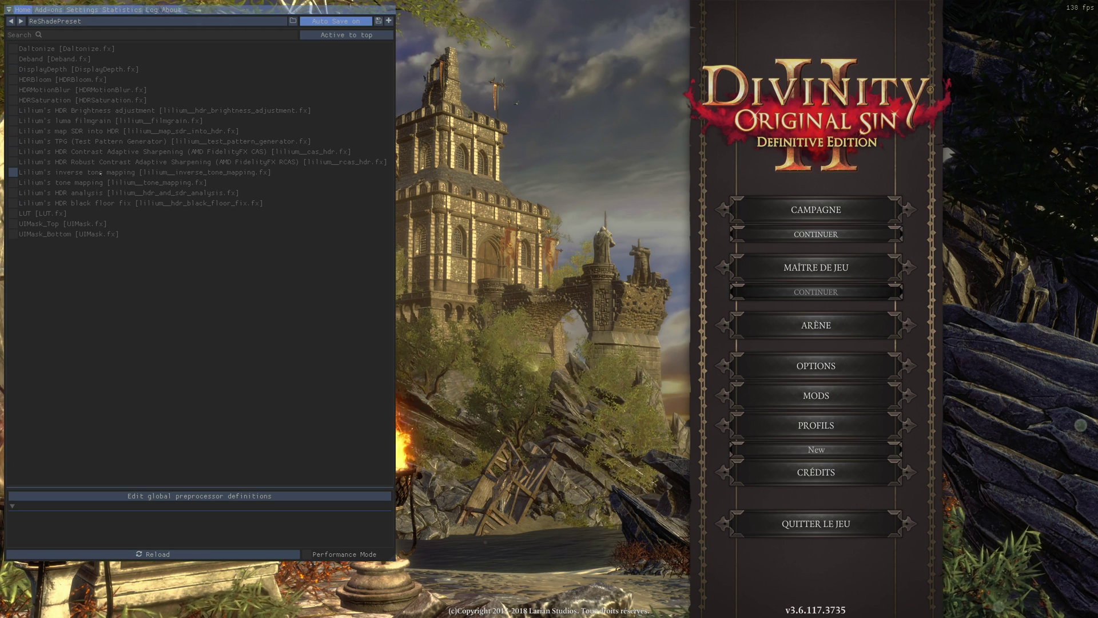
Step: Enable Lilium's HDR analysis and reposition and resize the overlay to show its settings
{"action": "left_click", "coordinate": [100, 193]}
{"action": "left_click_drag", "start_coordinate": [100, 193], "coordinate": [100, 203]}
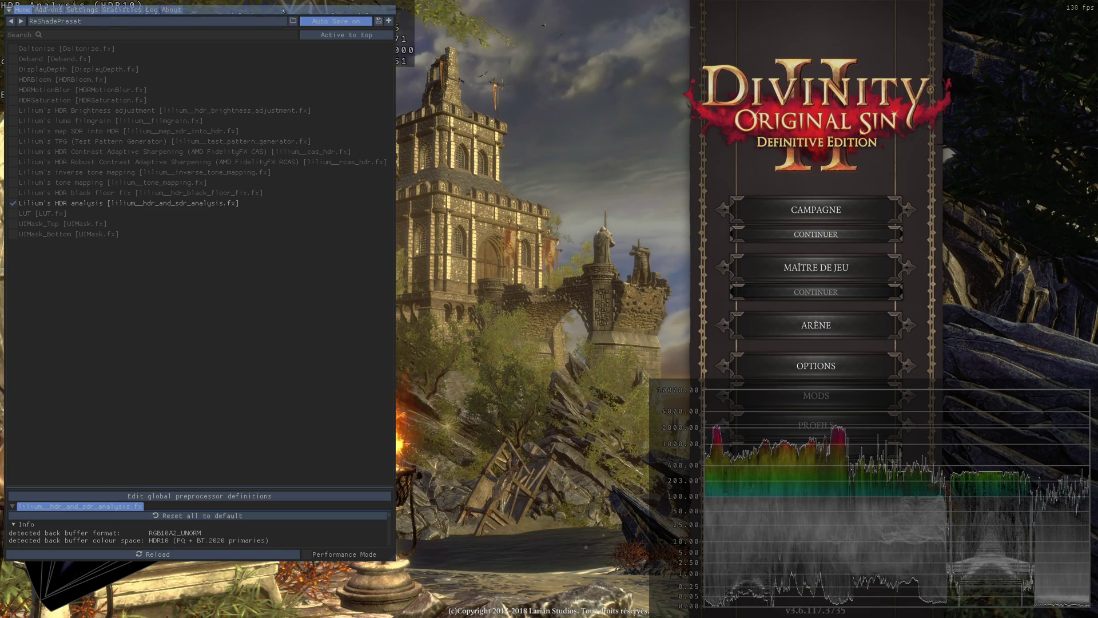
{"action": "left_click_drag", "start_coordinate": [282, 10], "coordinate": [757, 30]}
{"action": "left_click_drag", "start_coordinate": [869, 539], "coordinate": [846, 368]}
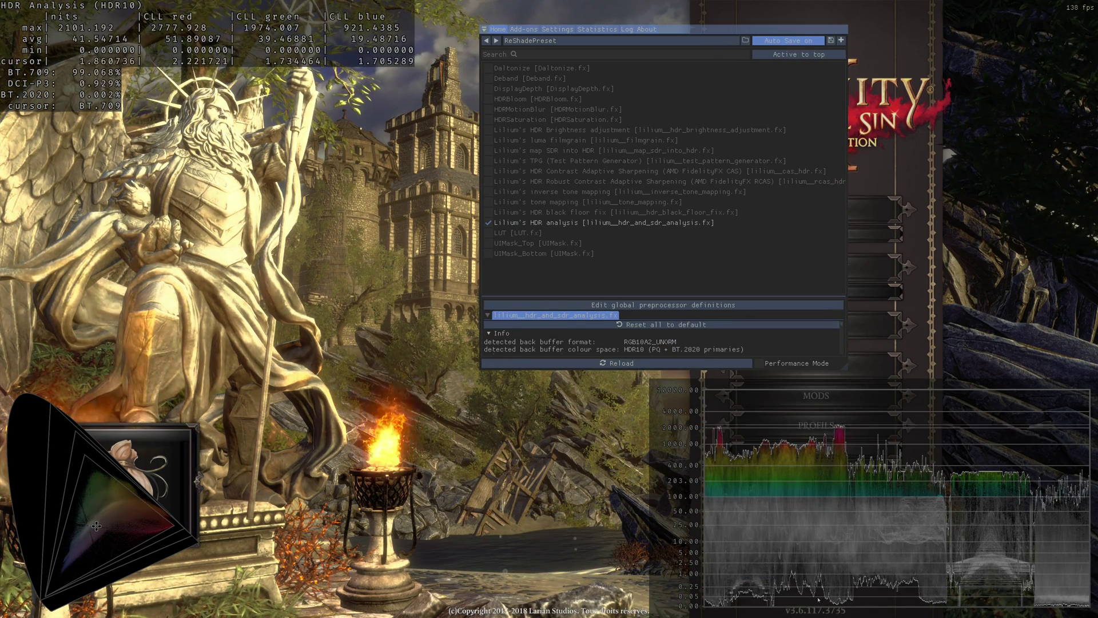
{"action": "left_click_drag", "start_coordinate": [571, 150], "coordinate": [502, 154]}
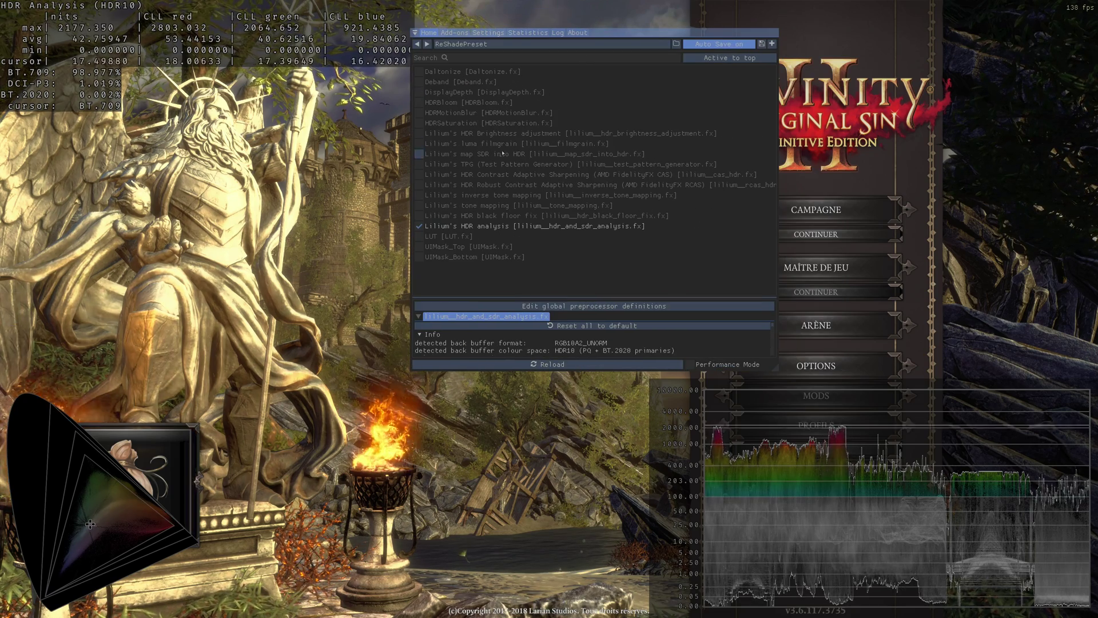
{"action": "left_click_drag", "start_coordinate": [562, 369], "coordinate": [562, 552]}
{"action": "left_click_drag", "start_coordinate": [562, 287], "coordinate": [562, 256]}
{"action": "left_click_drag", "start_coordinate": [623, 35], "coordinate": [628, 20]}
Step: Preview the brightness heatmap, then move HDR analysis to the bottom of the effect list
{"action": "scroll", "coordinate": [582, 382], "scroll_direction": "down", "scroll_amount": 2}
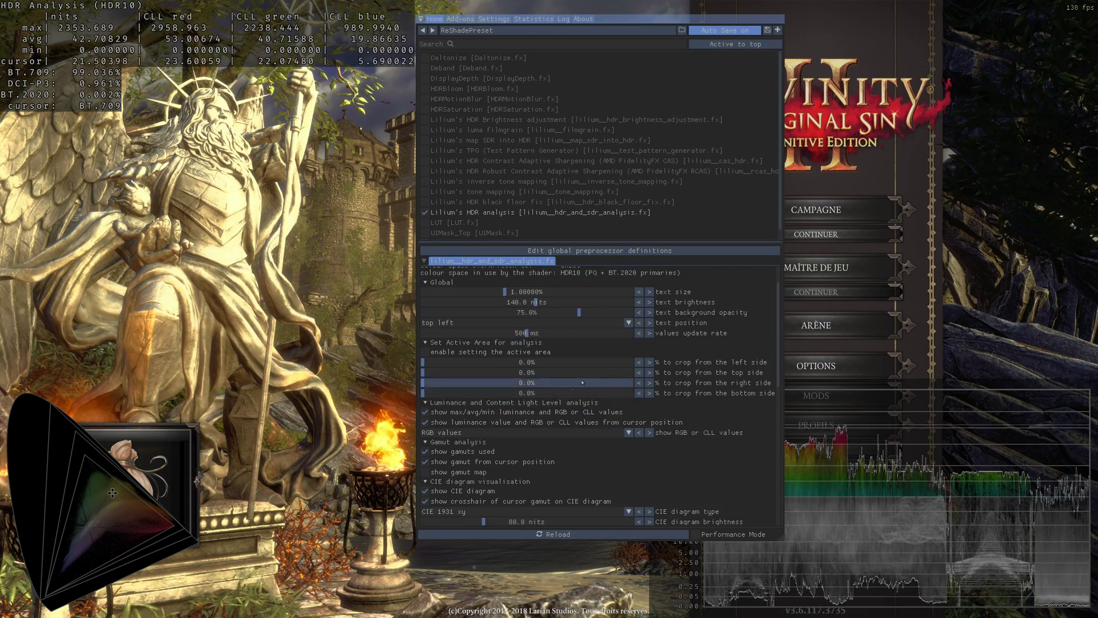
{"action": "scroll", "coordinate": [582, 382], "scroll_direction": "down", "scroll_amount": 6}
{"action": "left_click", "coordinate": [454, 482]}
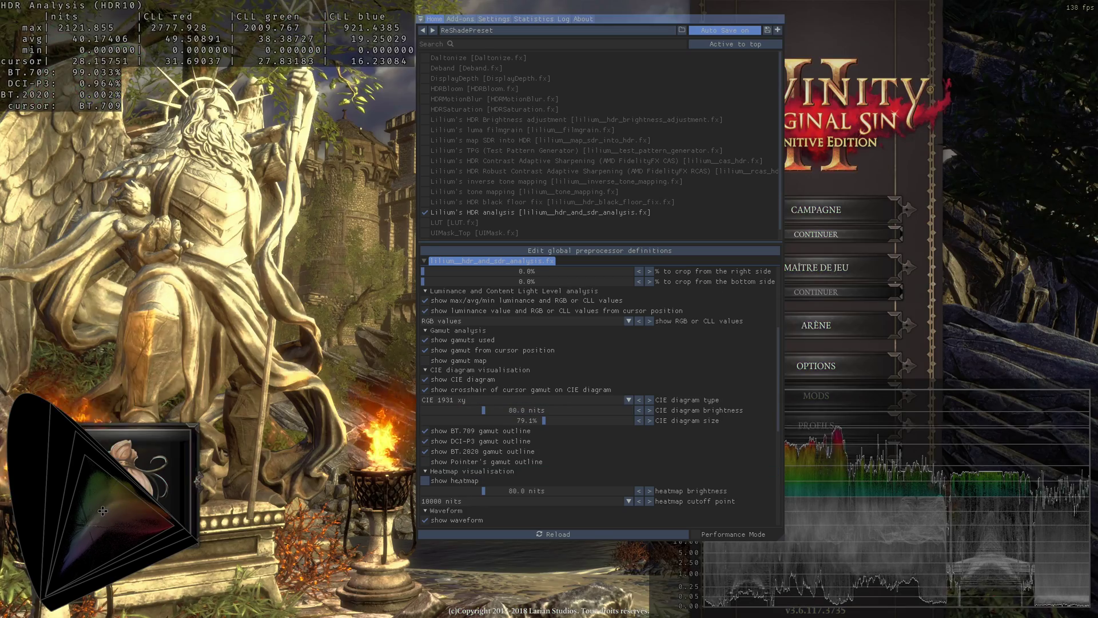
{"action": "scroll", "coordinate": [459, 481], "scroll_direction": "up", "scroll_amount": 5}
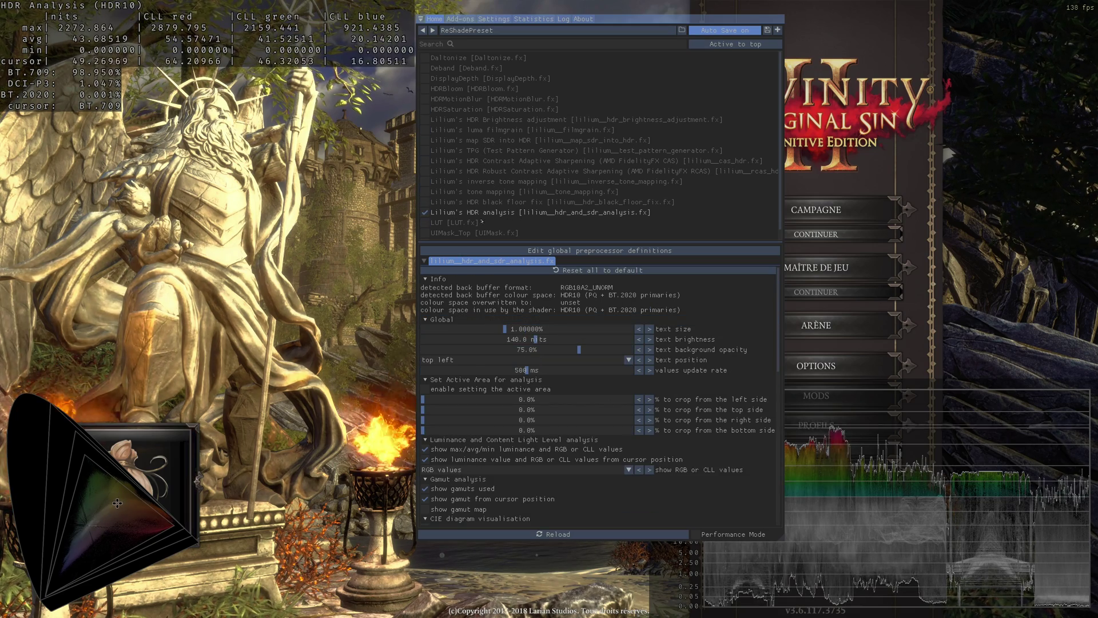
{"action": "left_click_drag", "start_coordinate": [452, 213], "coordinate": [452, 234]}
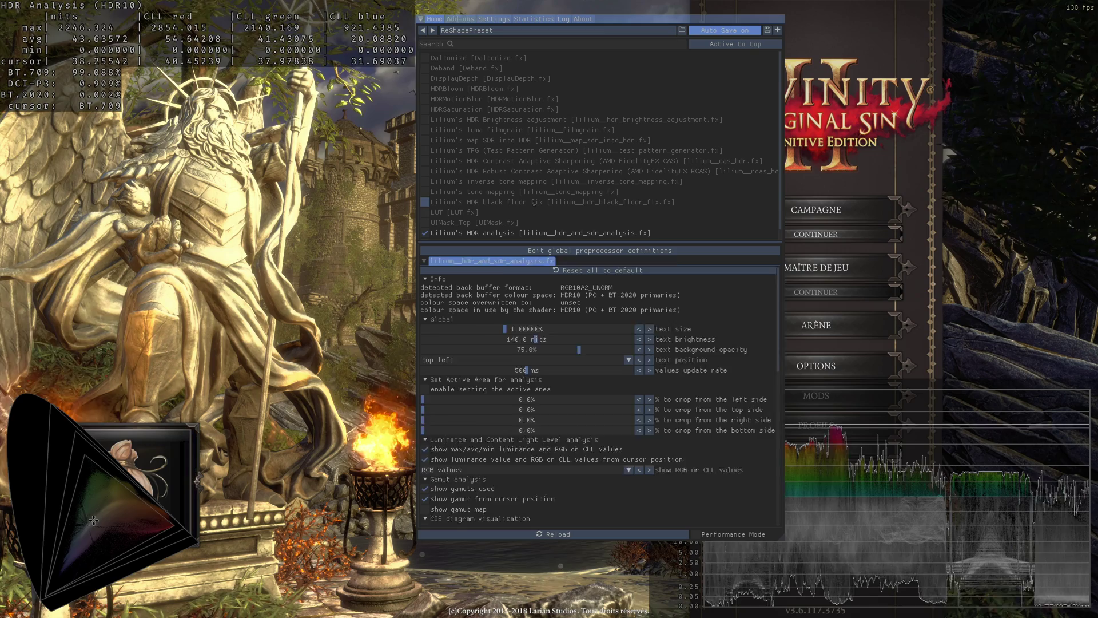
Step: Enable Lilium's HDR black floor fix with SDR black floor emulation and a 200-nit processing cut off
{"action": "left_click", "coordinate": [534, 202]}
{"action": "left_click", "coordinate": [485, 330]}
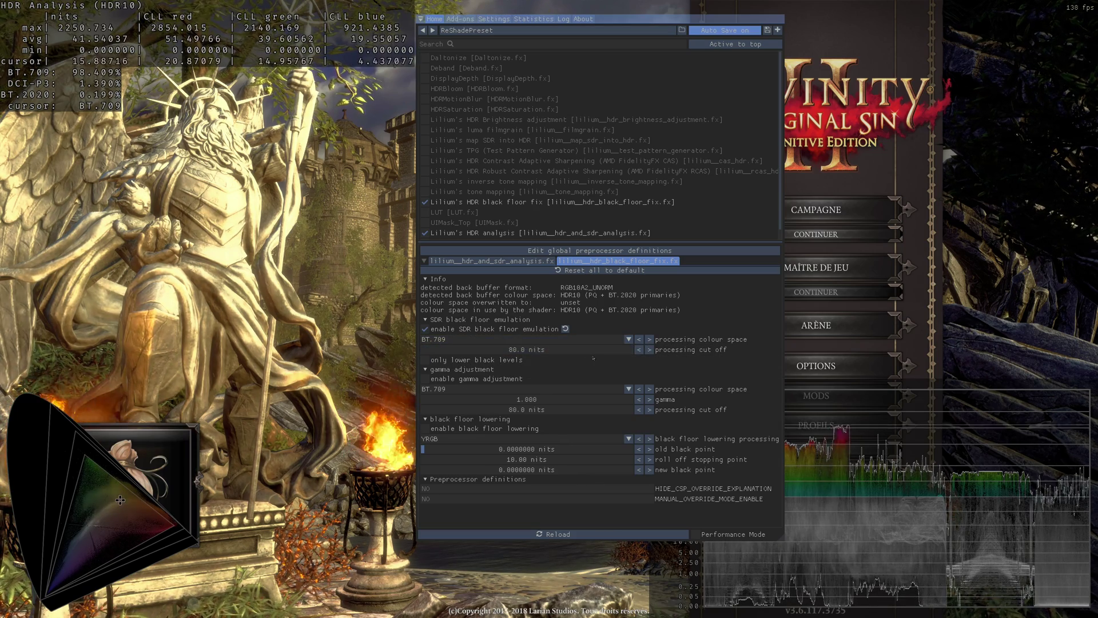
{"action": "double_click", "coordinate": [565, 350]}
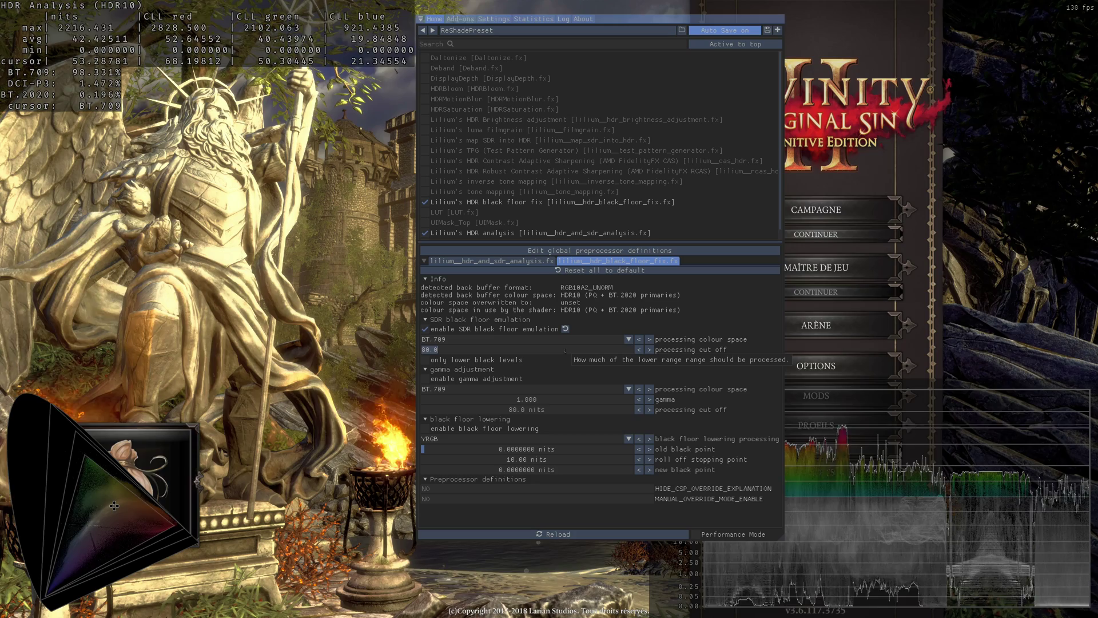
{"action": "type", "text": "200"}
{"action": "key", "text": "Return"}
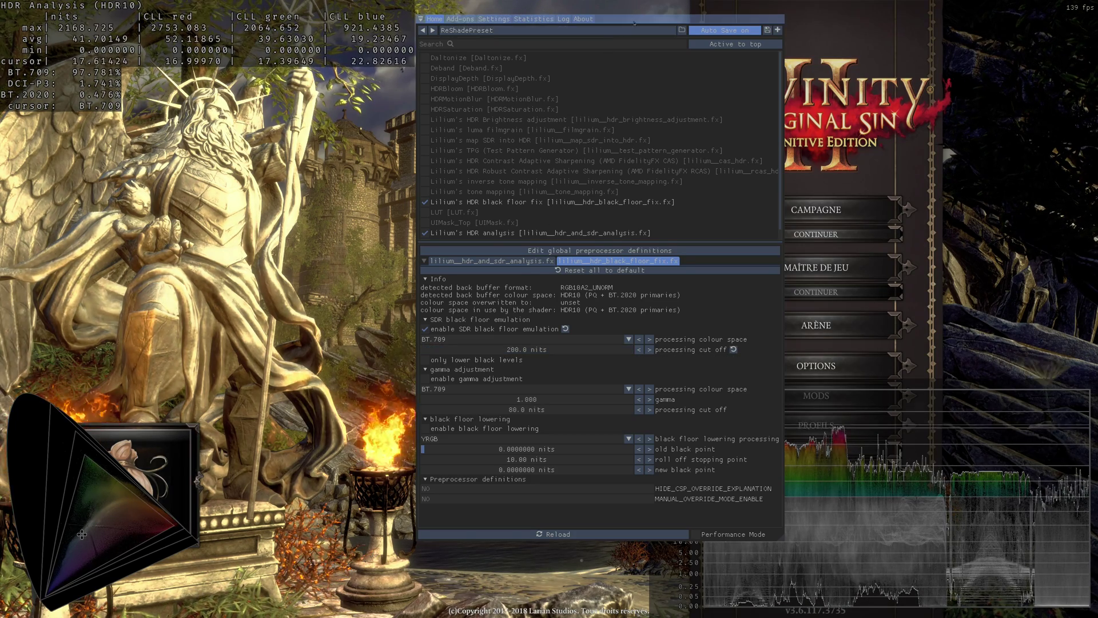
Step: Toggle the black floor fix repeatedly to compare the image, leaving it enabled
{"action": "left_click_drag", "start_coordinate": [634, 23], "coordinate": [469, 27]}
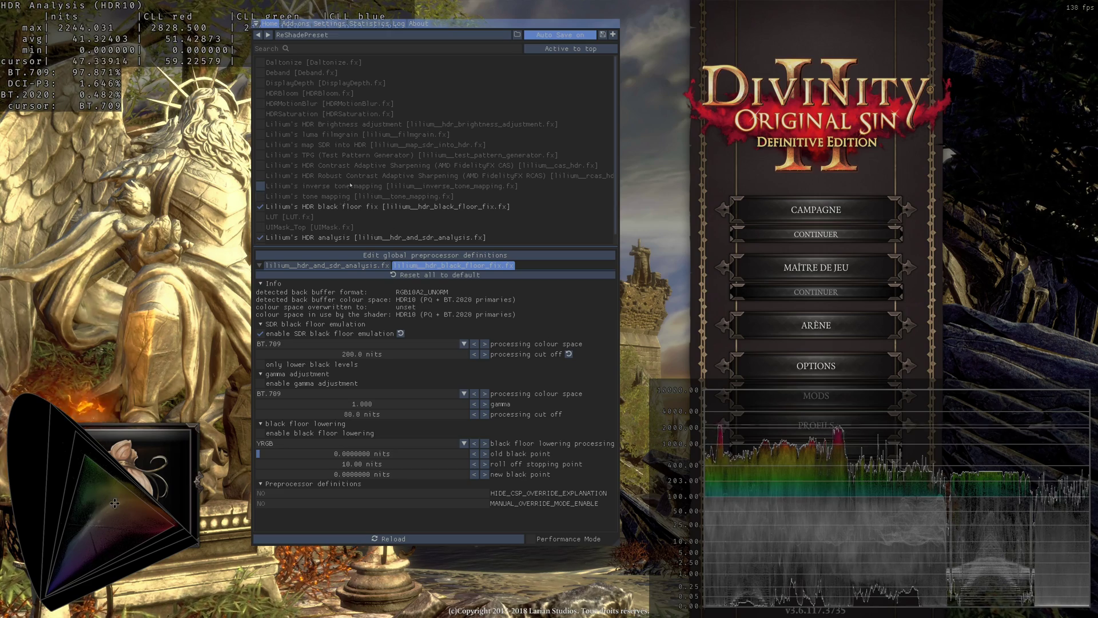
{"action": "left_click", "coordinate": [321, 207]}
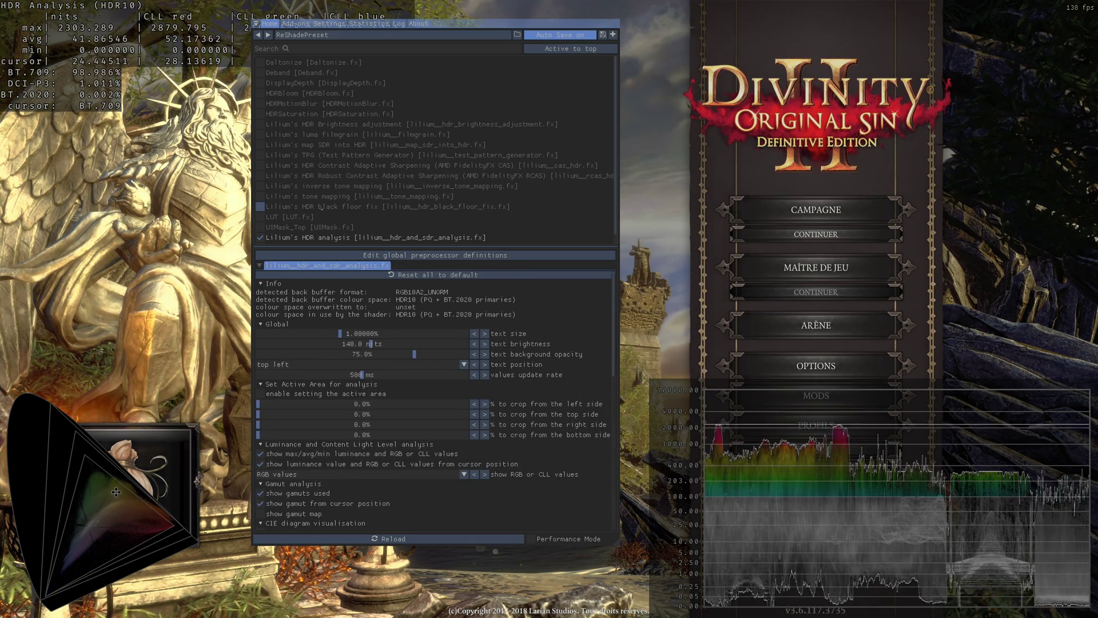
{"action": "left_click", "coordinate": [321, 207]}
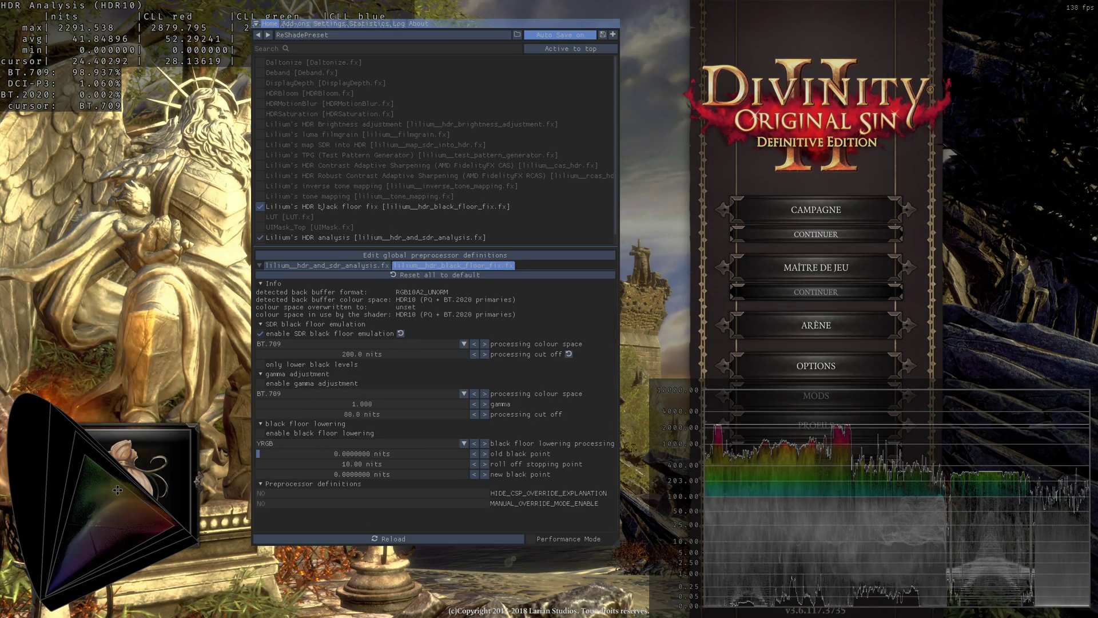
{"action": "left_click", "coordinate": [320, 207]}
{"action": "left_click", "coordinate": [320, 207]}
{"action": "left_click", "coordinate": [320, 207]}
{"action": "left_click", "coordinate": [320, 207]}
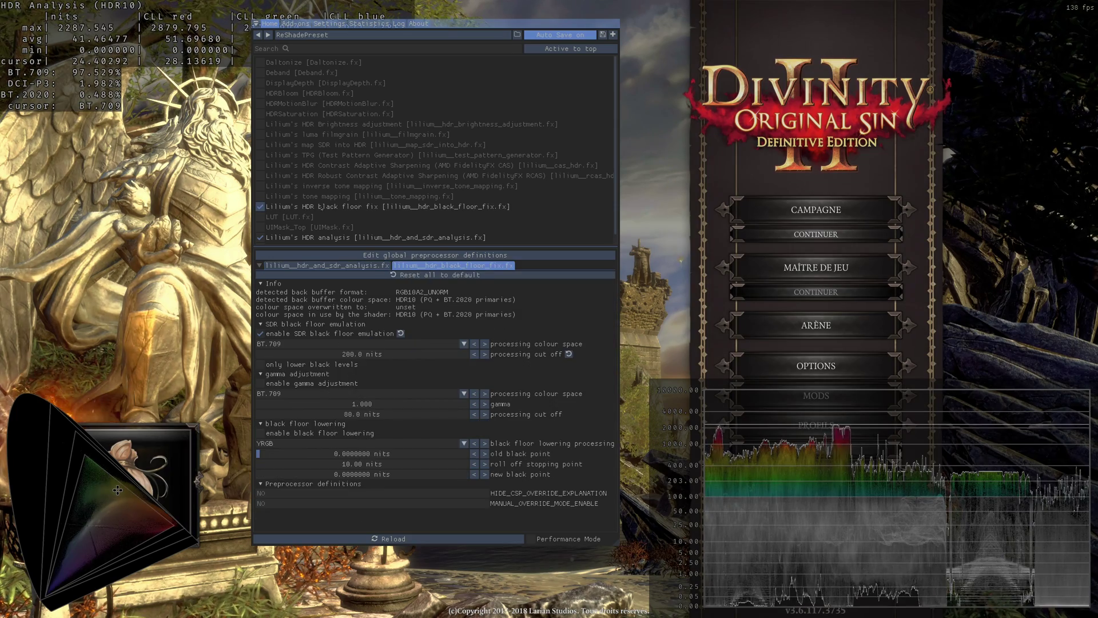
{"action": "left_click", "coordinate": [321, 207]}
{"action": "left_click", "coordinate": [320, 207]}
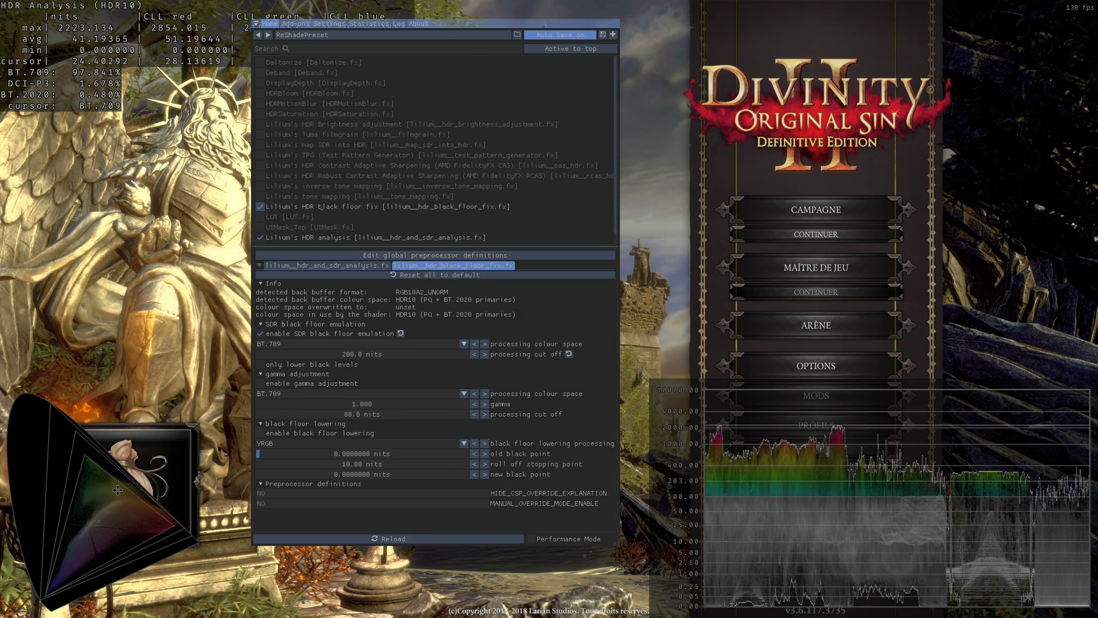
{"action": "left_click", "coordinate": [320, 207]}
{"action": "left_click", "coordinate": [320, 207]}
{"action": "left_click", "coordinate": [320, 207]}
{"action": "left_click", "coordinate": [320, 207]}
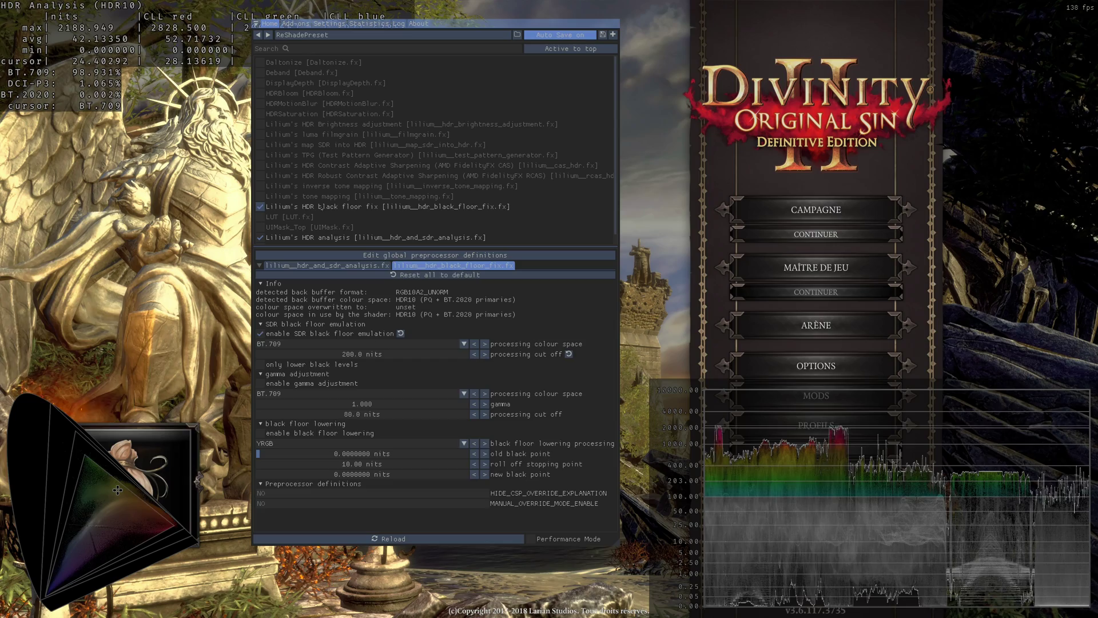
{"action": "left_click", "coordinate": [320, 207]}
{"action": "left_click", "coordinate": [321, 207]}
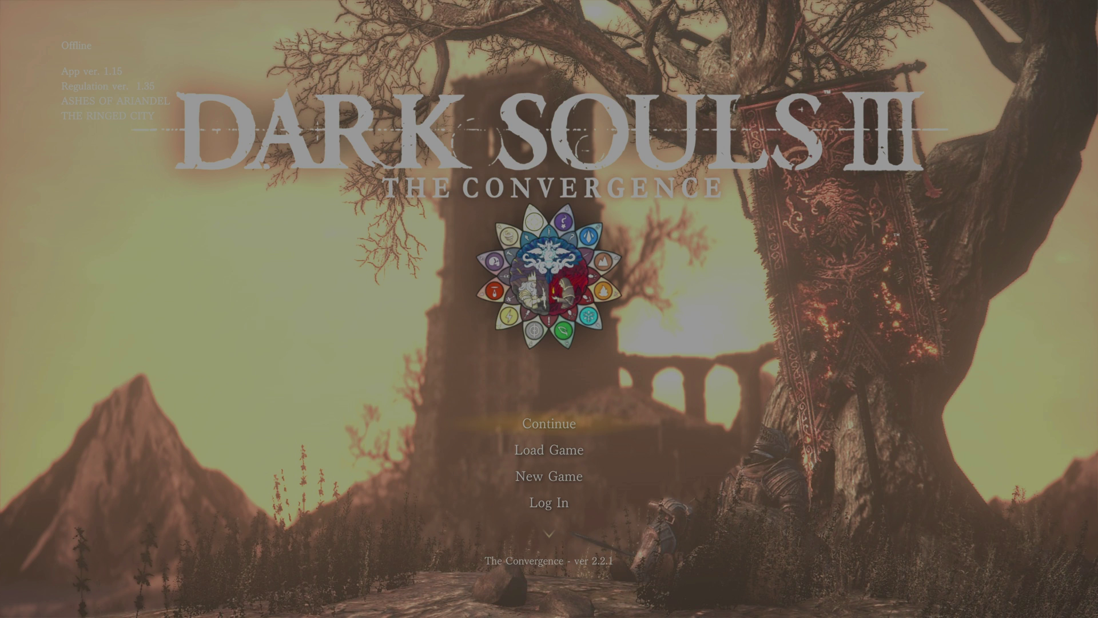
Step: Enable Lilium's SDR TRC fix and compare it off and on, leaving it enabled
{"action": "key", "text": "Home"}
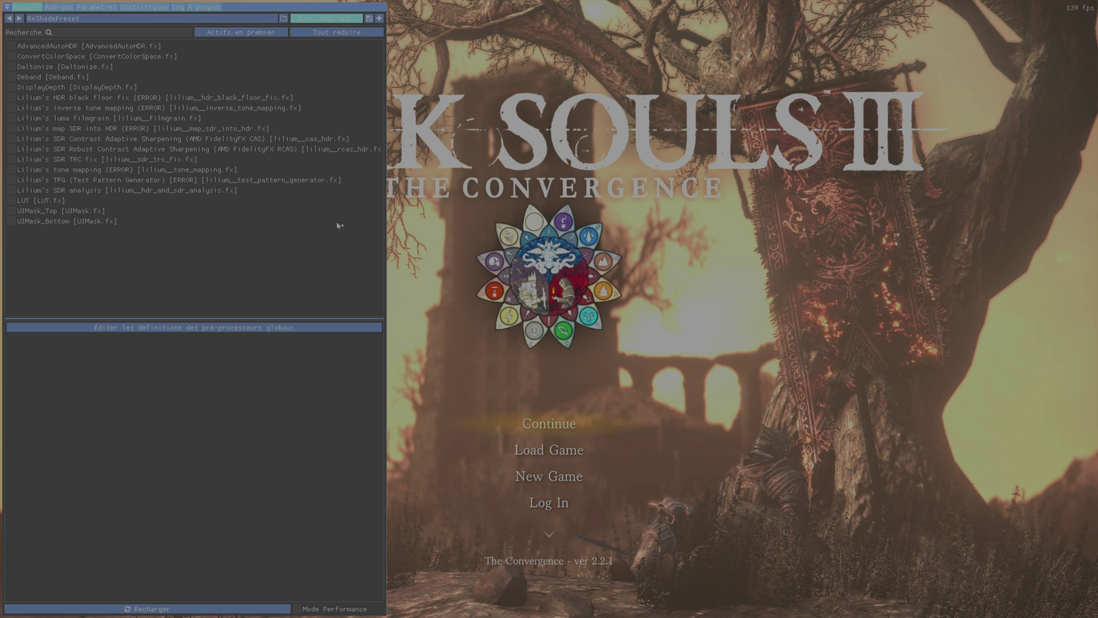
{"action": "left_click", "coordinate": [151, 161]}
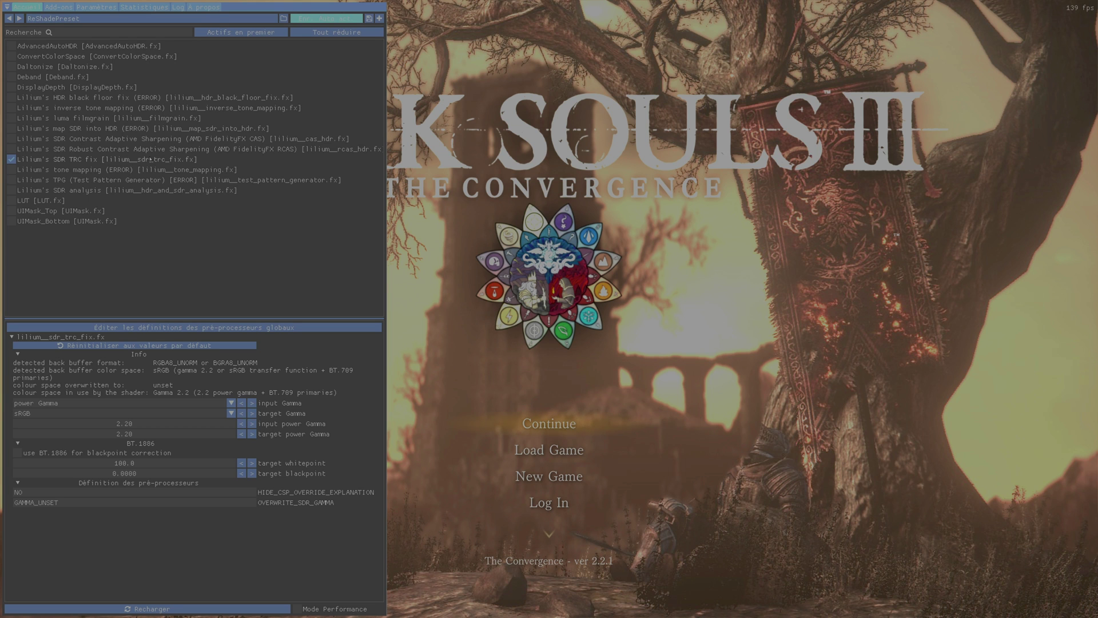
{"action": "left_click", "coordinate": [149, 158]}
{"action": "left_click", "coordinate": [149, 158]}
{"action": "left_click", "coordinate": [149, 158]}
{"action": "left_click", "coordinate": [149, 158]}
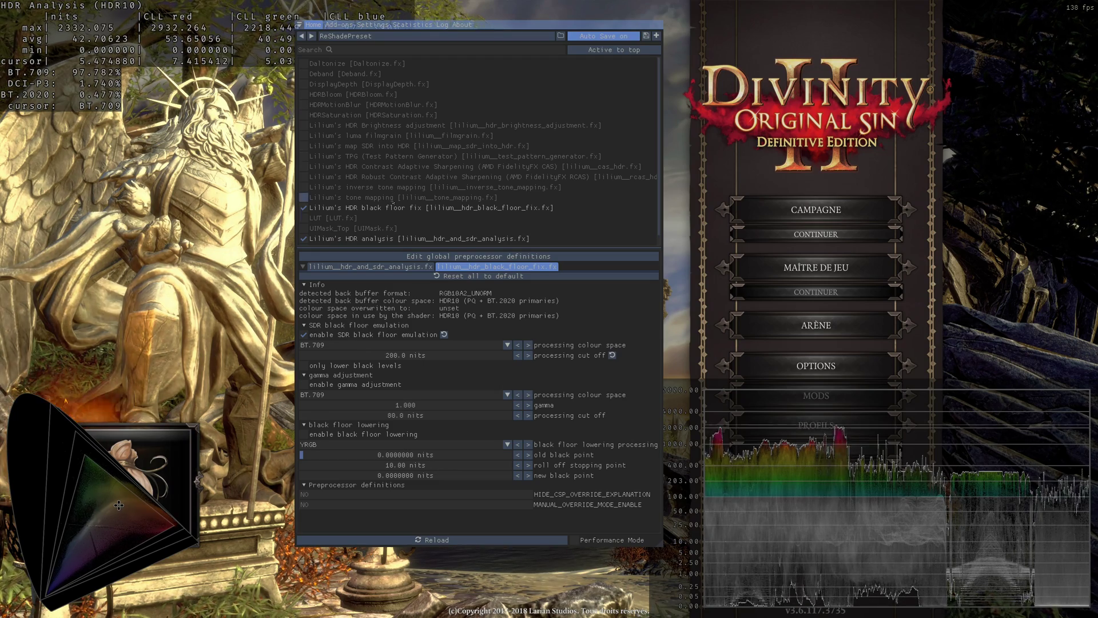
Step: Enable Lilium's tone mapping and set its target luminance to 1000 nits
{"action": "left_click", "coordinate": [304, 197]}
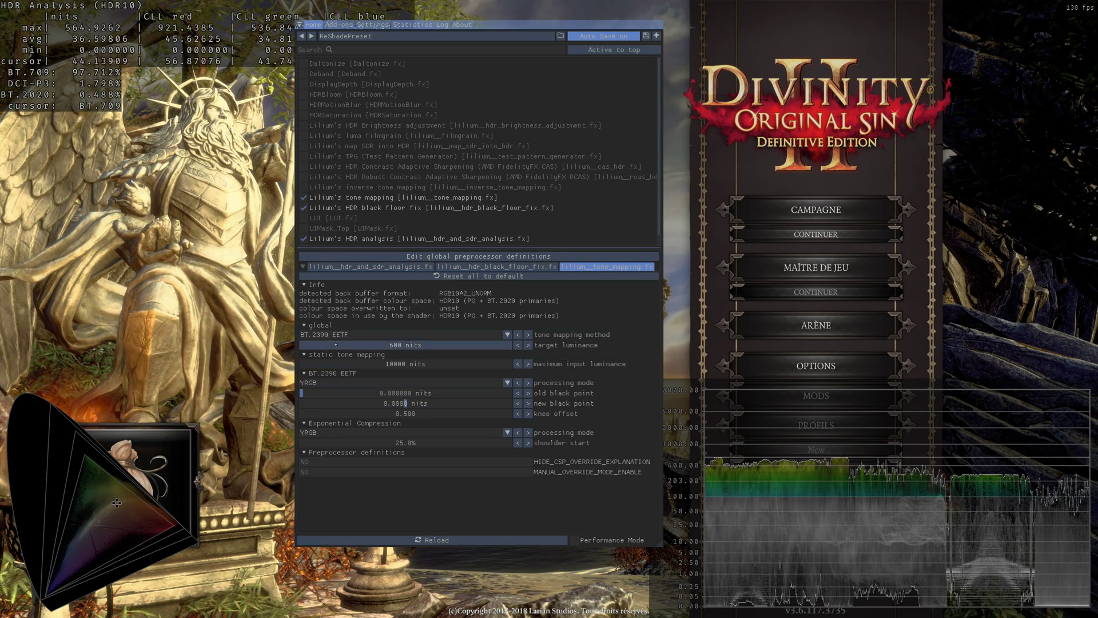
{"action": "left_click_drag", "start_coordinate": [572, 23], "coordinate": [608, 23]}
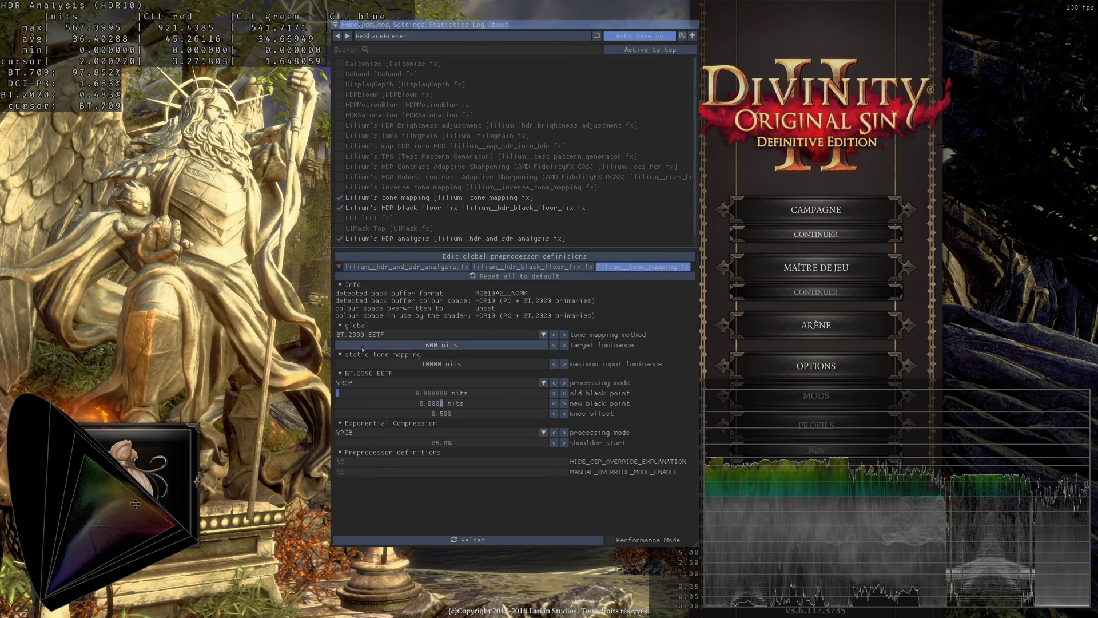
{"action": "mouse_move", "coordinate": [344, 337]}
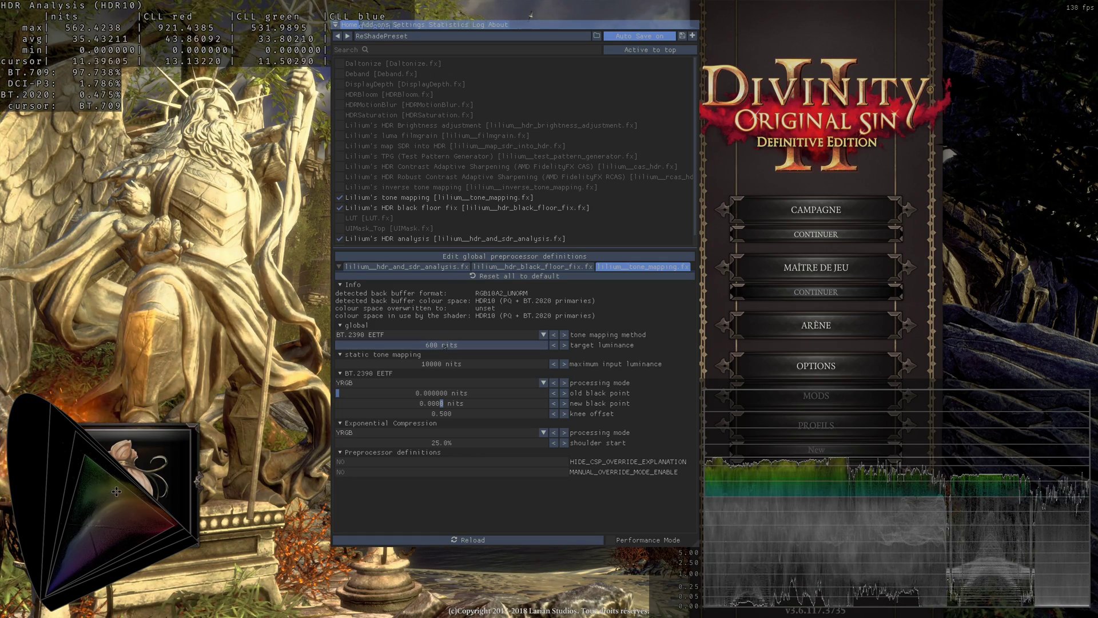
{"action": "left_click", "coordinate": [444, 345], "text": "ctrl"}
{"action": "type", "text": "1"}
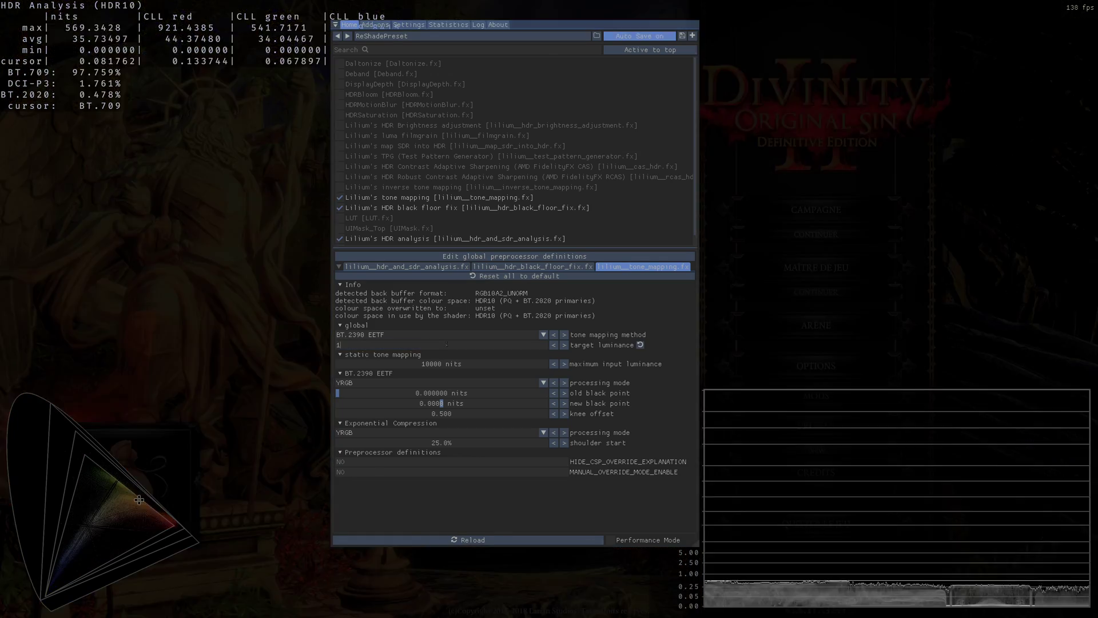
{"action": "type", "text": "000"}
{"action": "key", "text": "Return"}
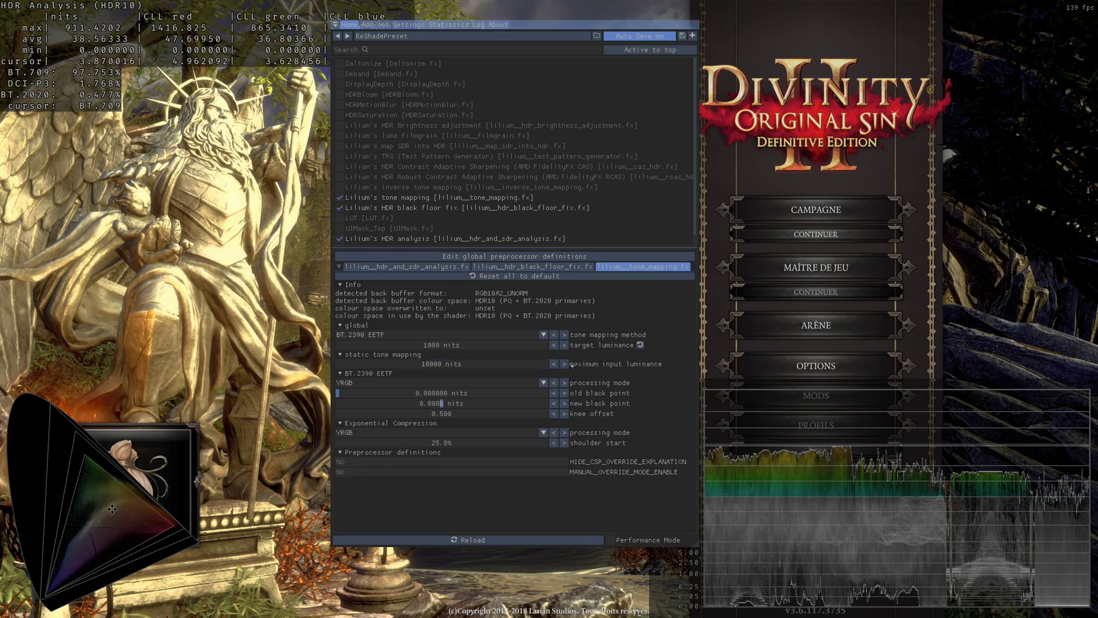
Step: Try 3000 and 3800 nits maximum input luminance, then restore it to 10000
{"action": "double_click", "coordinate": [494, 365]}
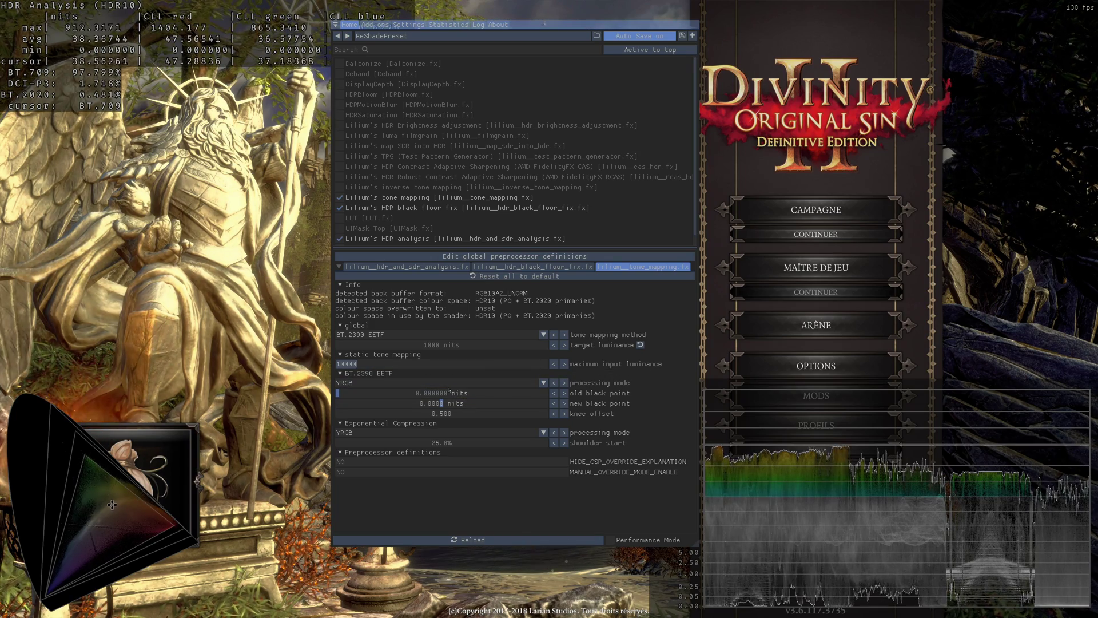
{"action": "type", "text": "3000"}
{"action": "key", "text": "Return"}
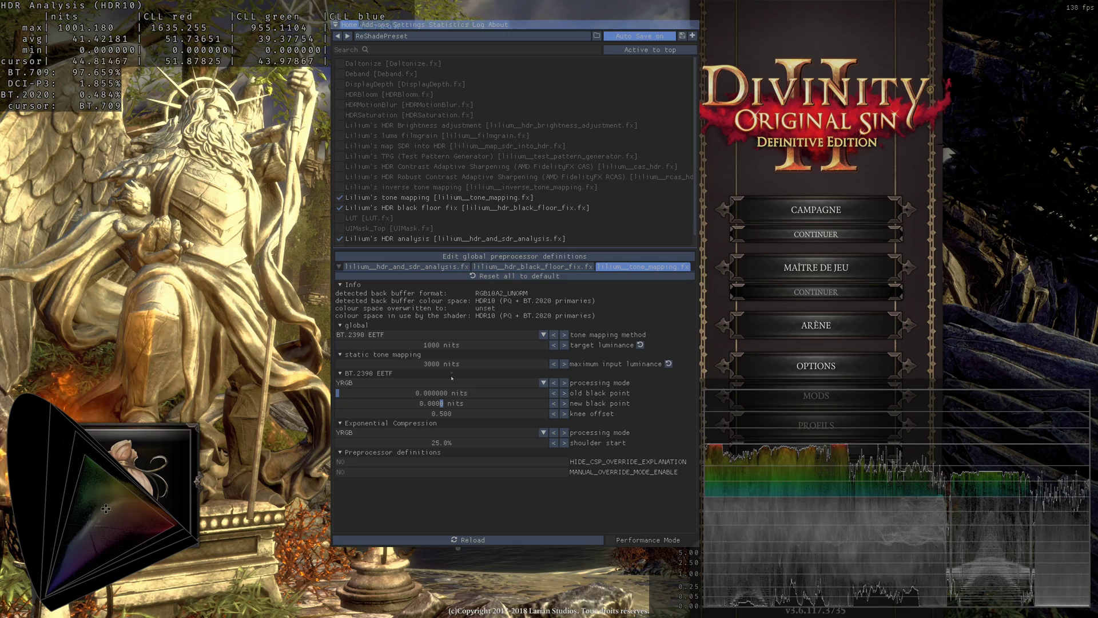
{"action": "double_click", "coordinate": [452, 364]}
{"action": "type", "text": "3800"}
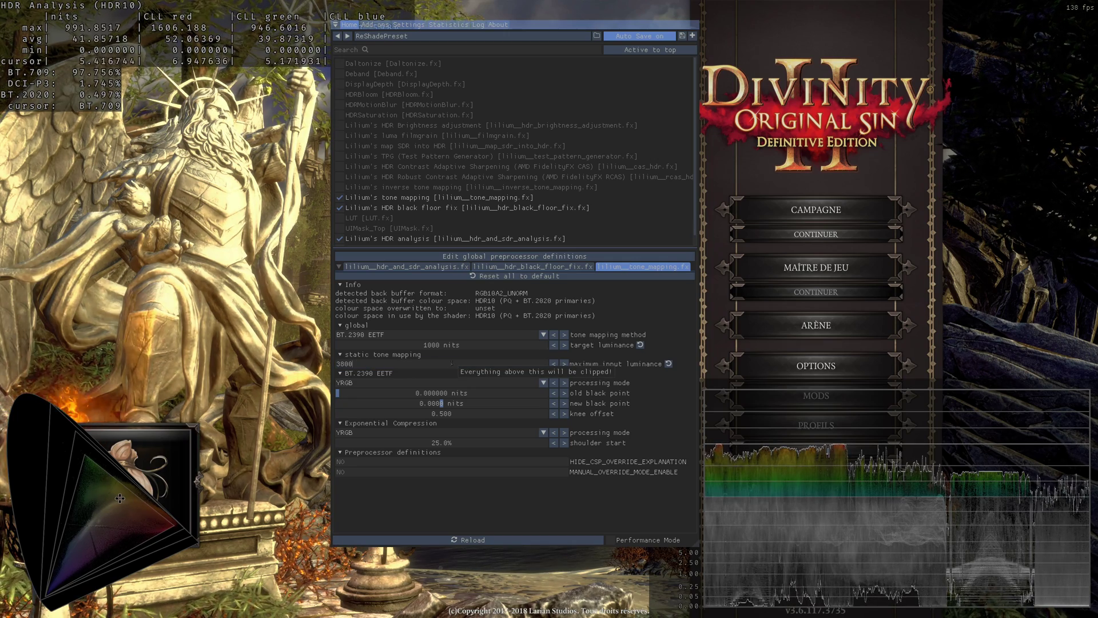
{"action": "key", "text": "Return"}
{"action": "double_click", "coordinate": [452, 364]}
{"action": "type", "text": "10000"}
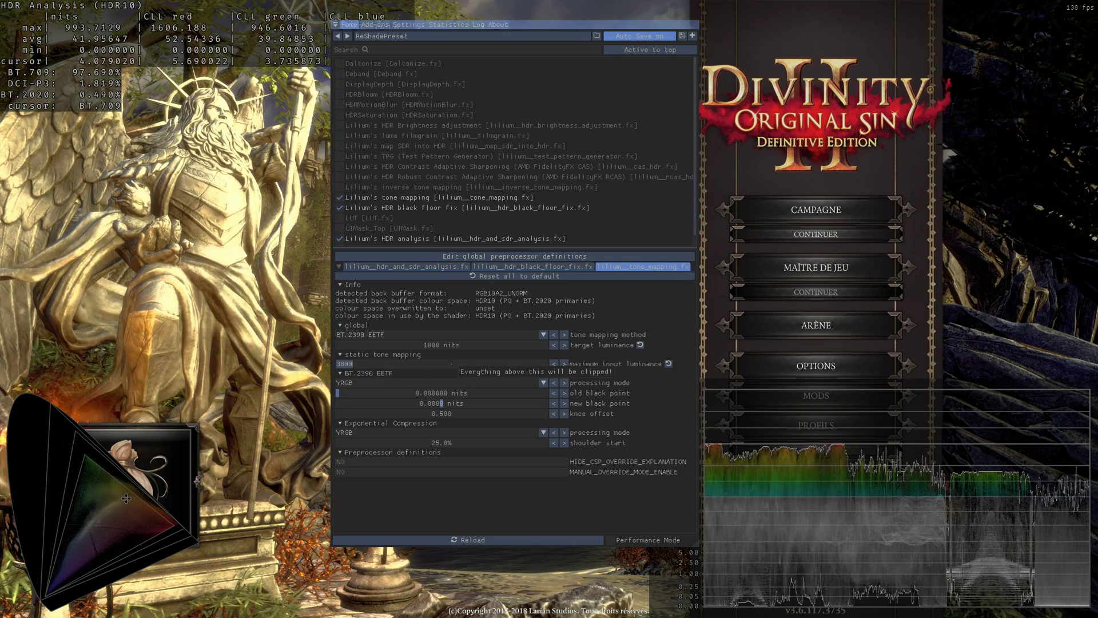
{"action": "key", "text": "Return"}
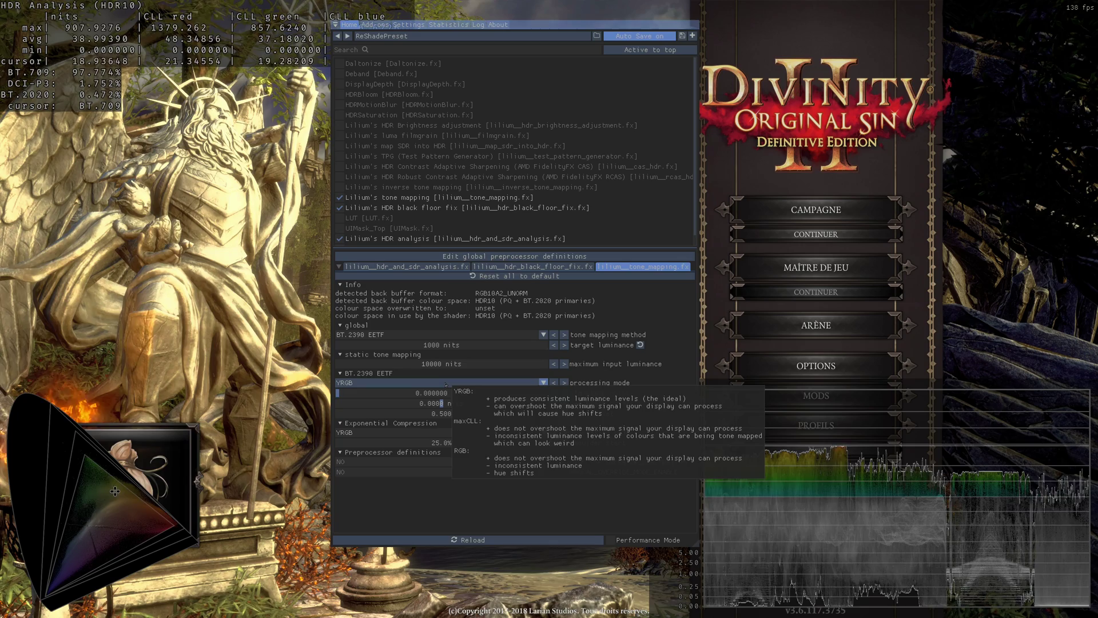
Step: Set the BT.2390 EETF processing mode to RGB and enable HDR Contrast Adaptive Sharpening at 0.1000 sharpness
{"action": "left_click", "coordinate": [446, 384]}
{"action": "left_click", "coordinate": [412, 413]}
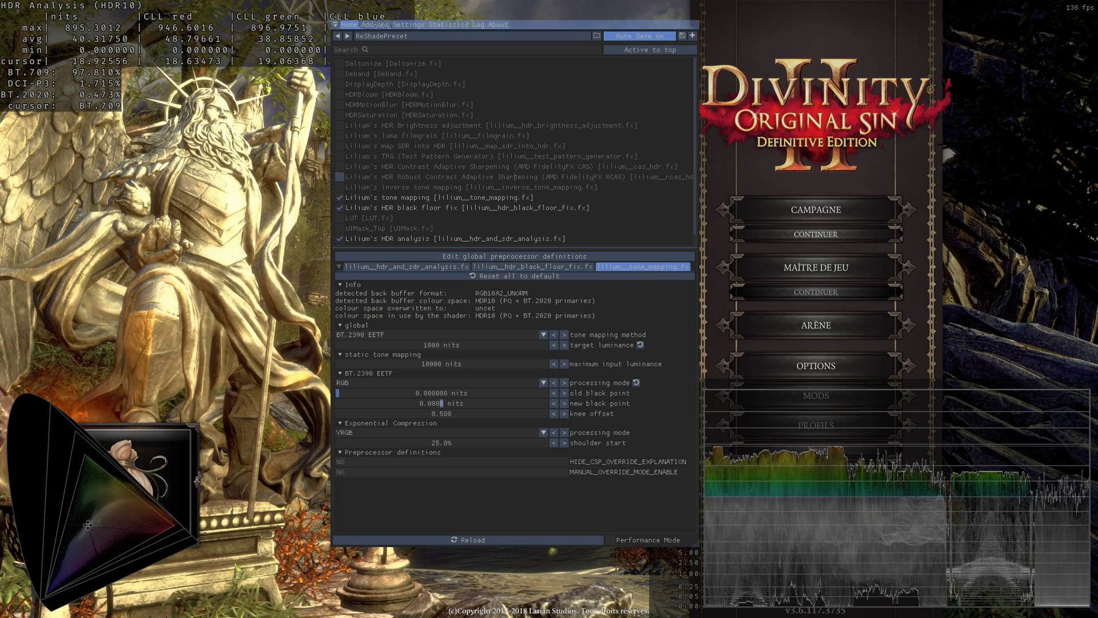
{"action": "left_click", "coordinate": [505, 167]}
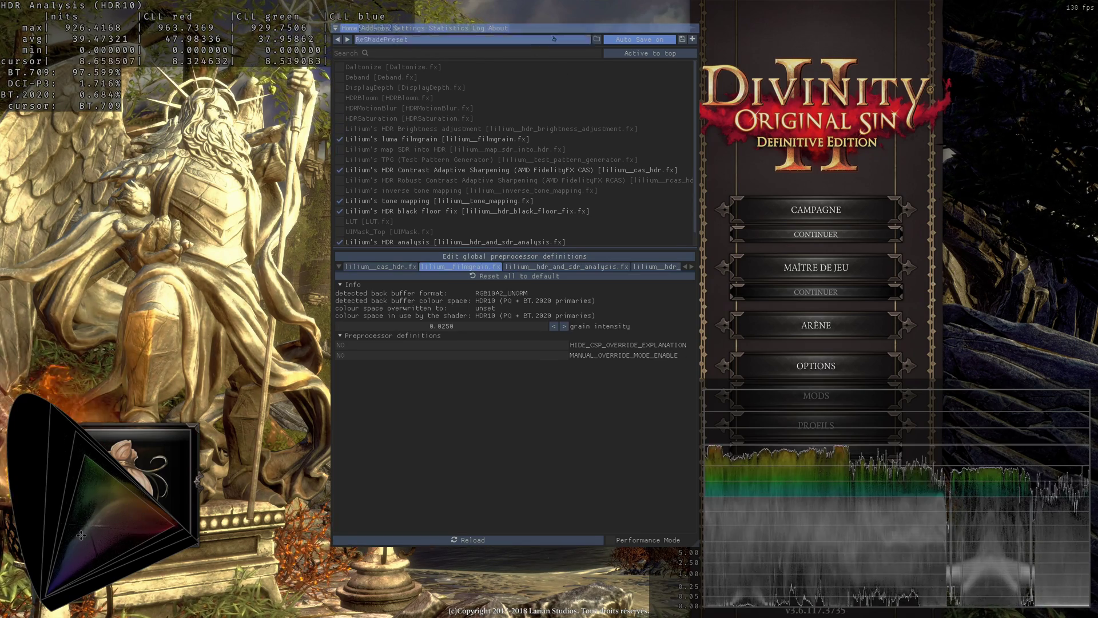
Step: Compare luma filmgrain on and off, leave it unchecked, and park the ReShade overlay on the right
{"action": "left_click_drag", "start_coordinate": [539, 23], "coordinate": [836, 35]}
{"action": "left_click", "coordinate": [702, 146]}
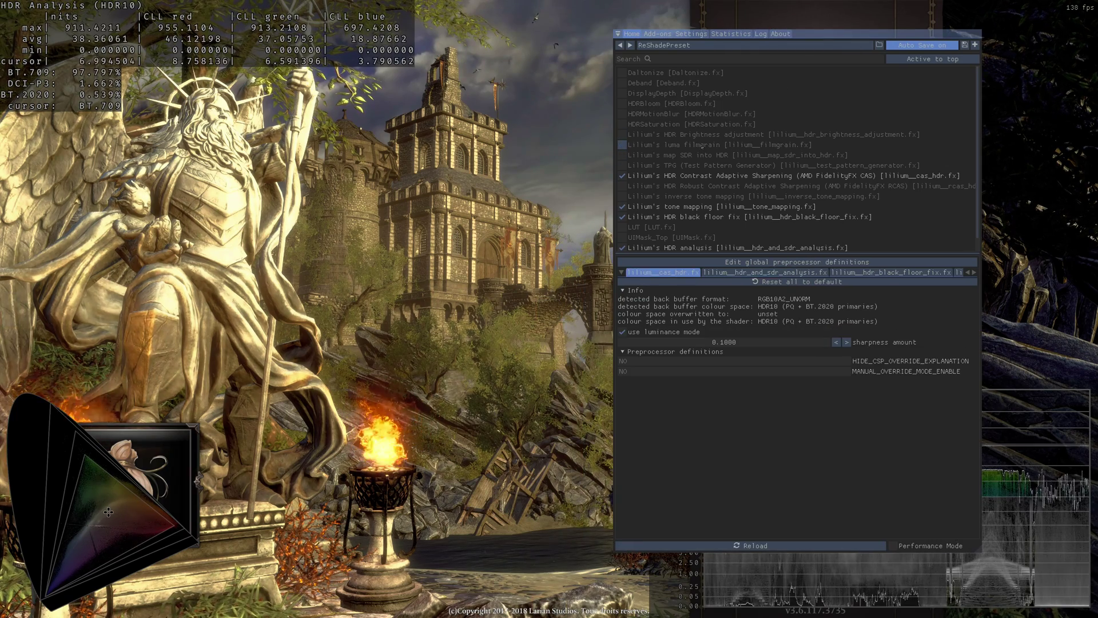
{"action": "left_click", "coordinate": [702, 146]}
{"action": "left_click", "coordinate": [703, 147]}
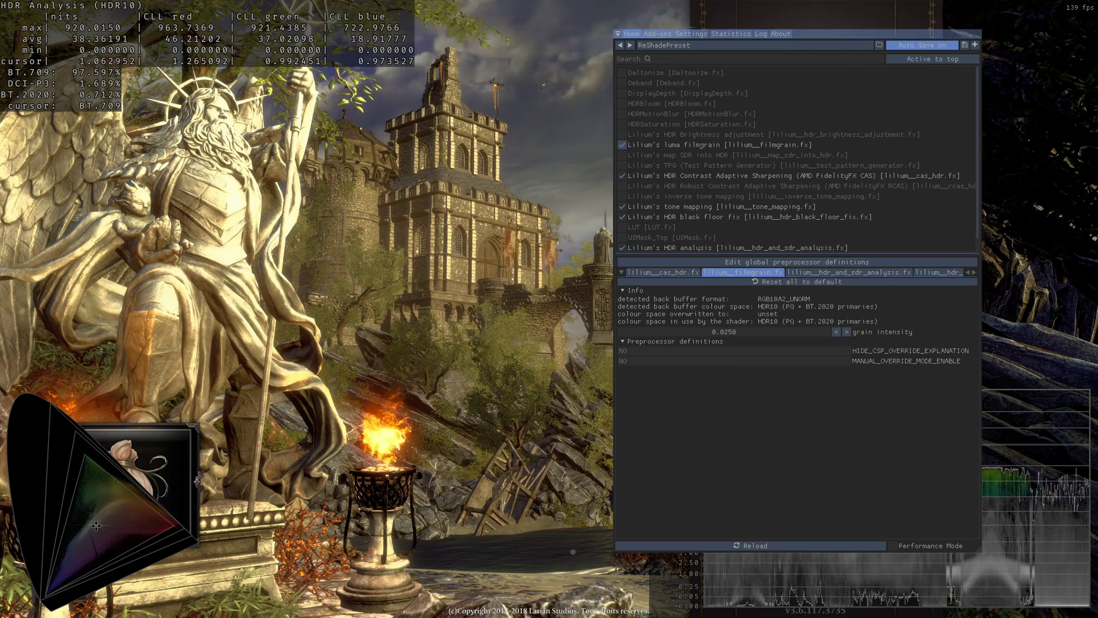
{"action": "left_click", "coordinate": [701, 148]}
{"action": "left_click_drag", "start_coordinate": [864, 30], "coordinate": [481, 18]}
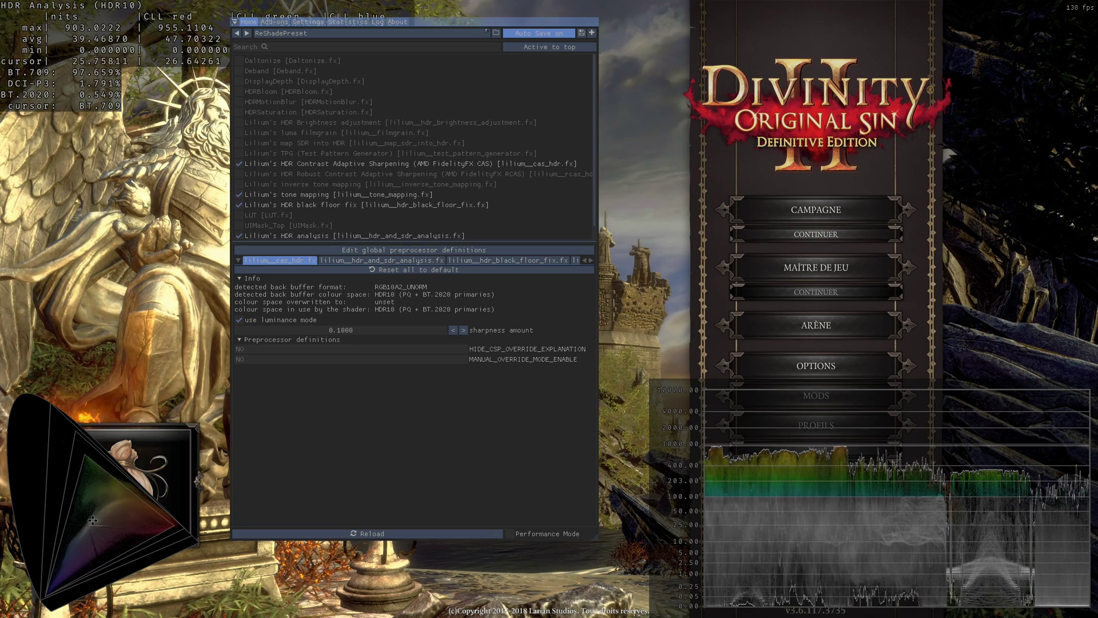
{"action": "left_click_drag", "start_coordinate": [410, 217], "coordinate": [800, 242]}
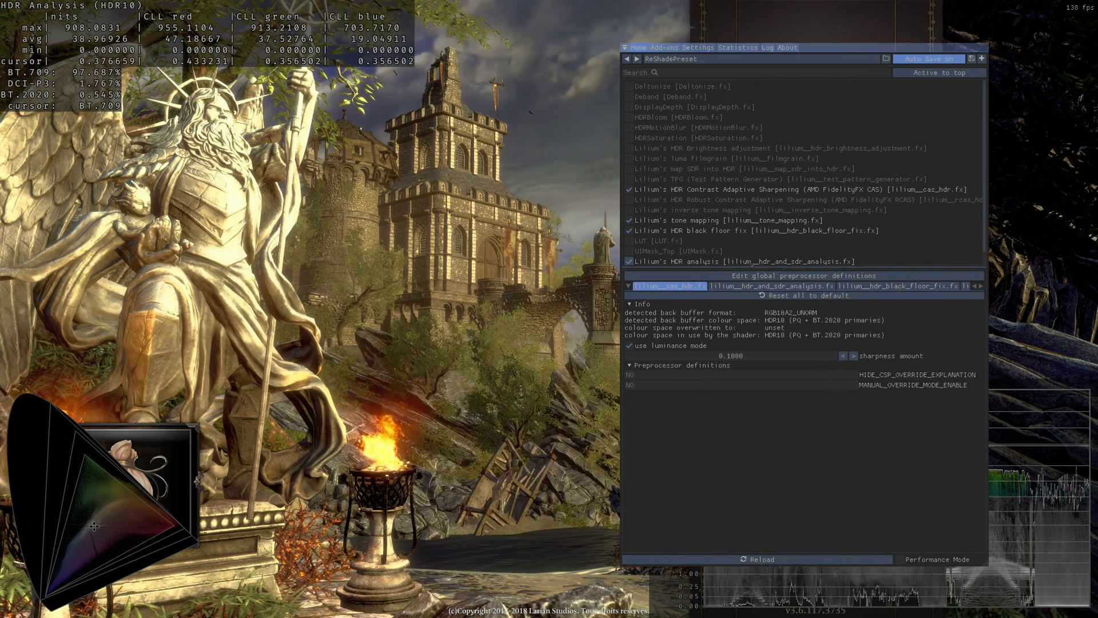
Step: Turn on OKLAB HDRSaturation, with its Amount slider at 12 and Gamut Expansion at 96
{"action": "left_click", "coordinate": [694, 139]}
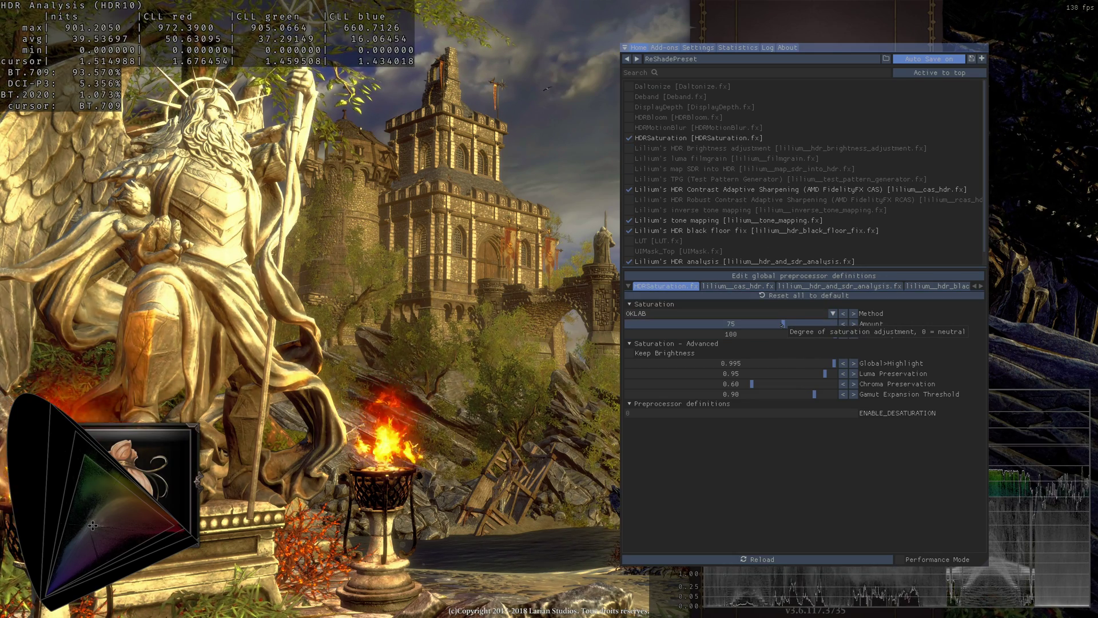
{"action": "left_click_drag", "start_coordinate": [782, 325], "coordinate": [644, 330]}
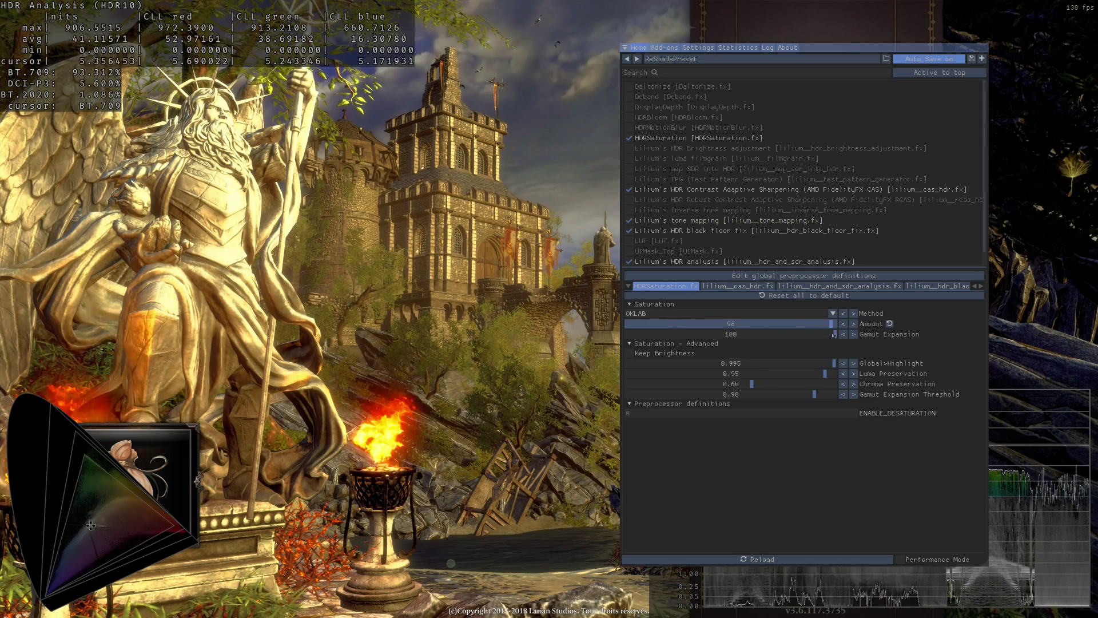
{"action": "mouse_move", "coordinate": [645, 332]}
{"action": "left_mouse_down"}
{"action": "mouse_move", "coordinate": [624, 328]}
{"action": "mouse_move", "coordinate": [652, 329]}
{"action": "left_mouse_up"}
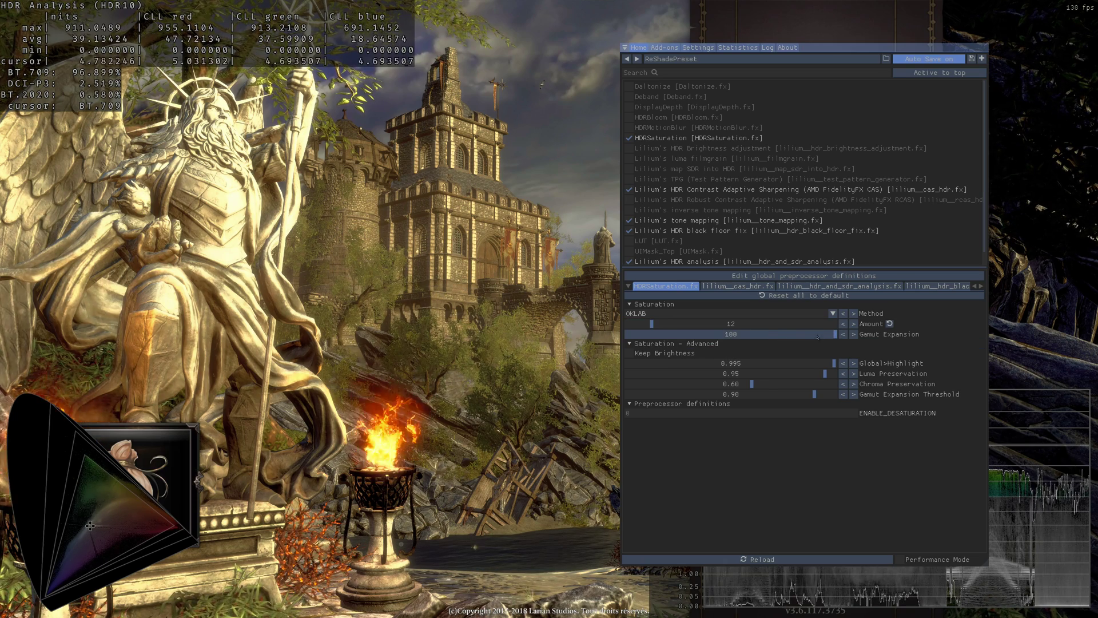
{"action": "left_click_drag", "start_coordinate": [818, 338], "coordinate": [828, 342]}
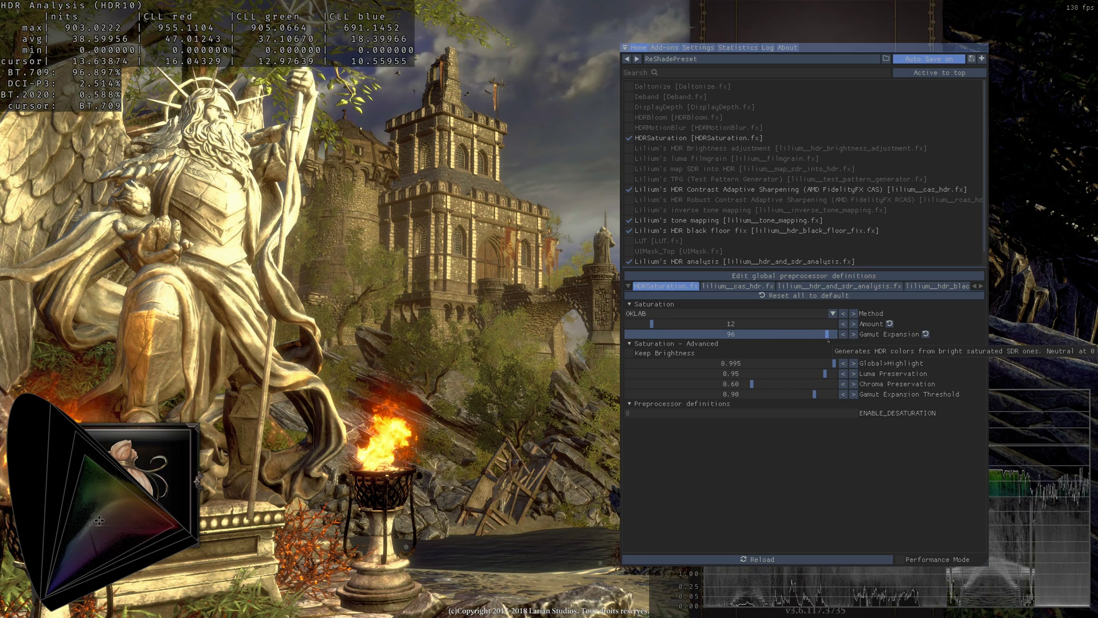